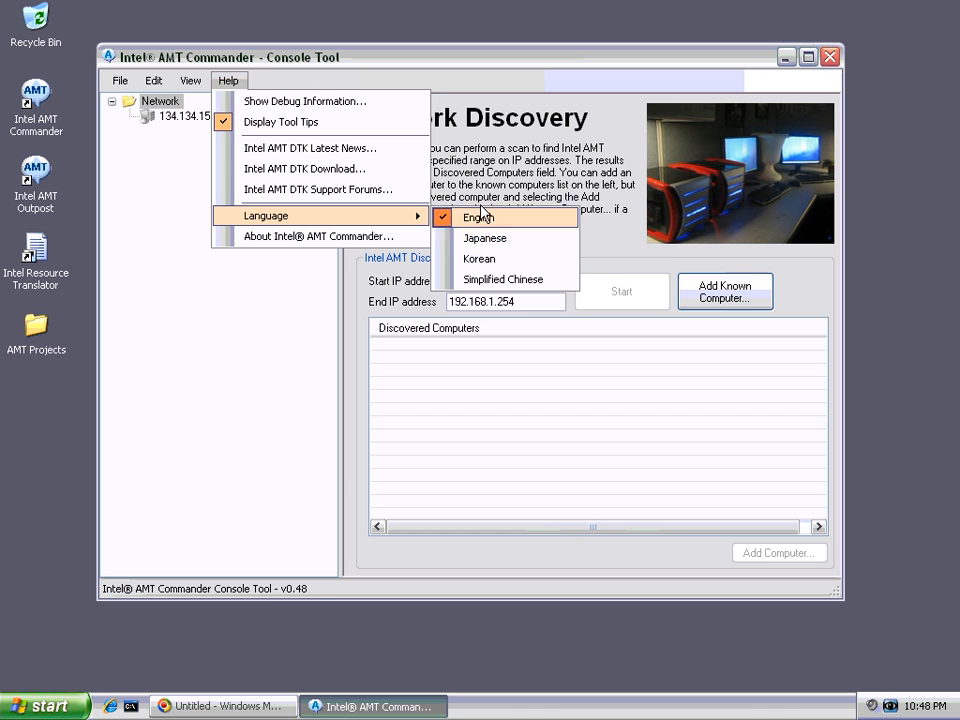
Step: Select English as the console's interface language and close AMT Commander
click(478, 217)
drag(210, 62, 212, 42)
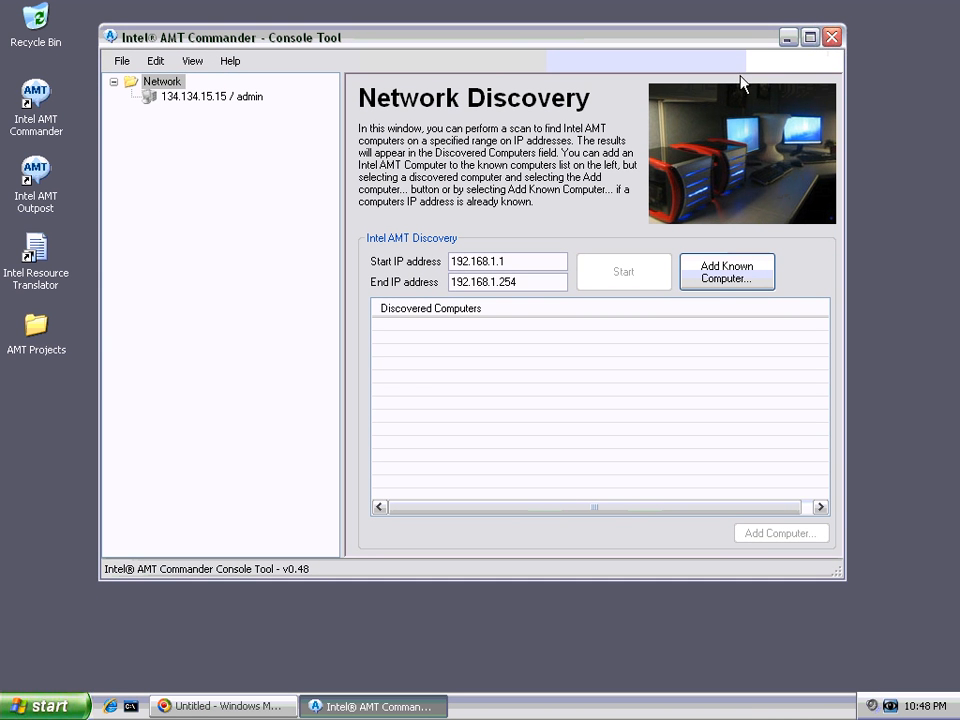
click(832, 38)
Step: Launch the Intel Resource Translator from the desktop and reposition its window
click(37, 262)
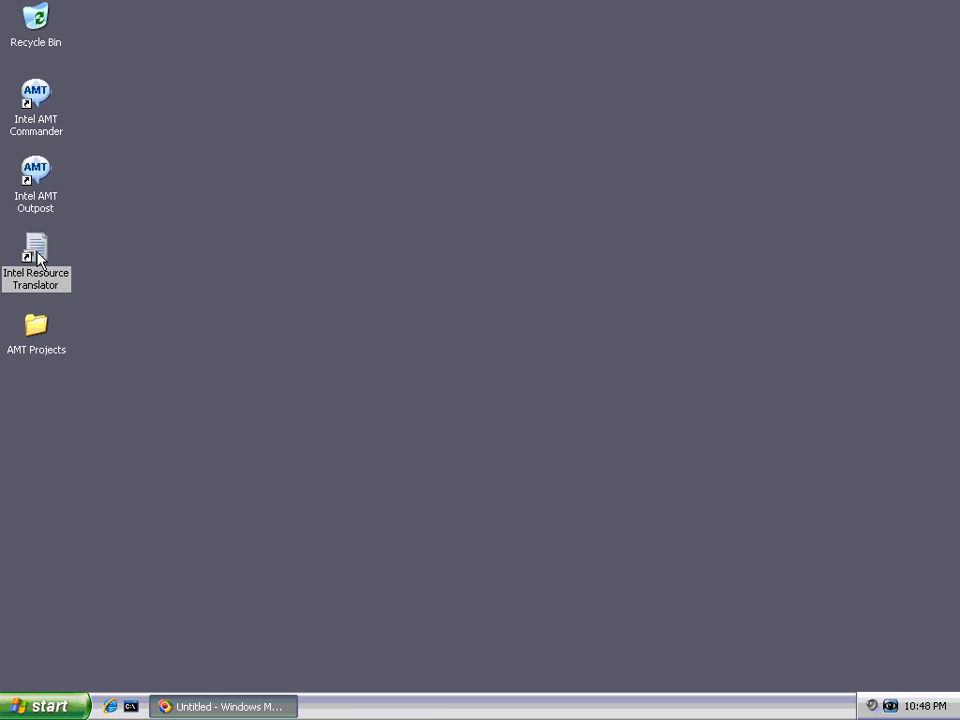
right_click(37, 260)
click(54, 262)
drag(176, 130, 198, 62)
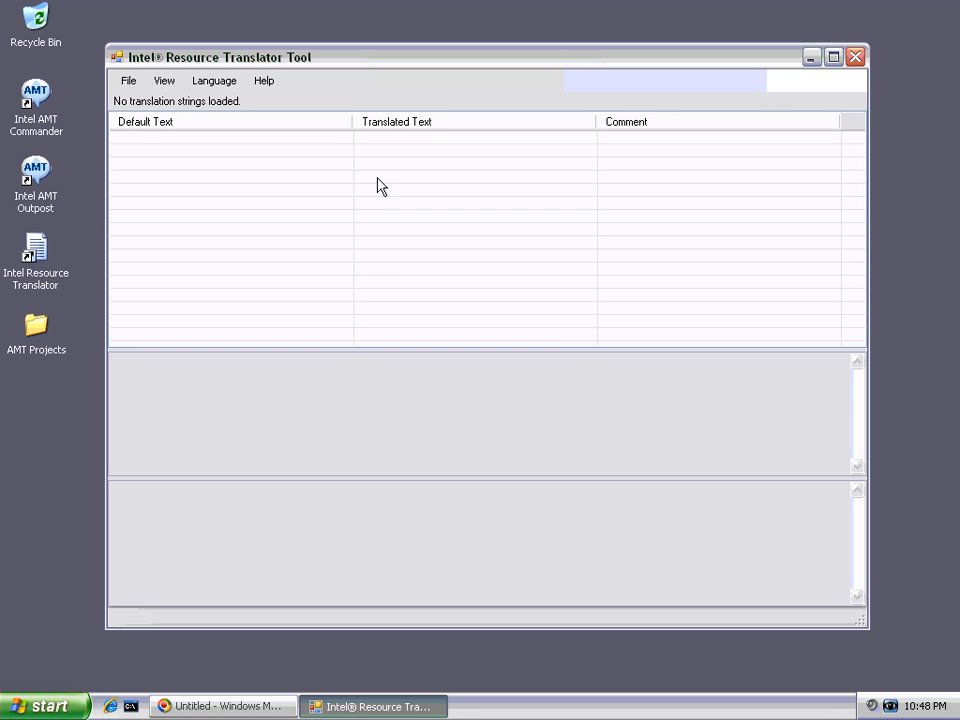
Step: Open the string dictionary file Intel AMT DTK Translation Dictionary.dic from the Intel AMT Developer Tool Kit folder
click(129, 84)
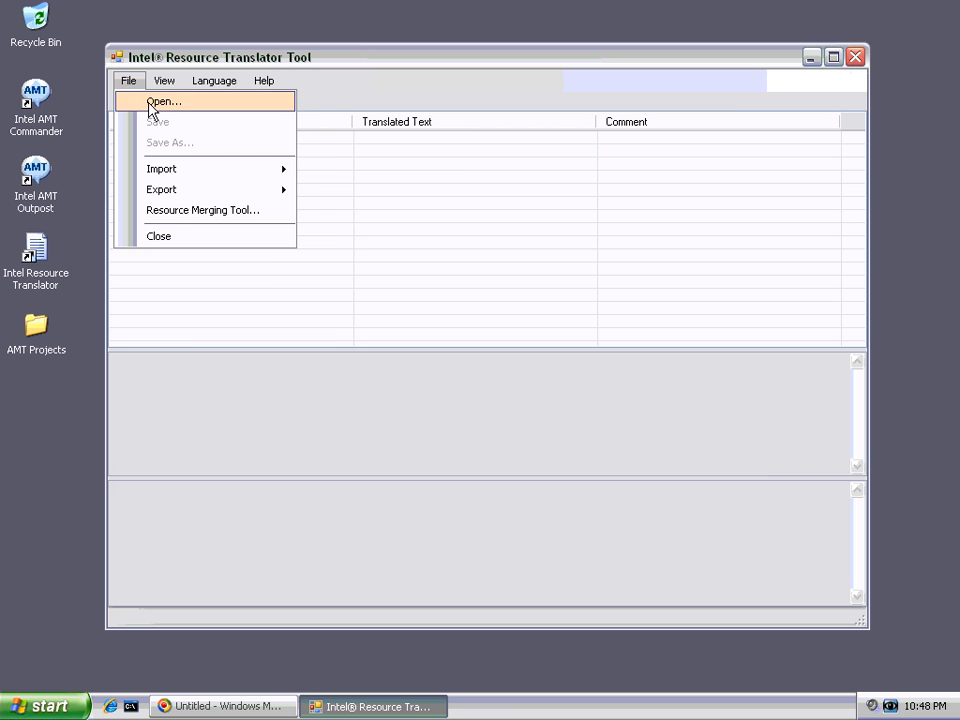
click(152, 106)
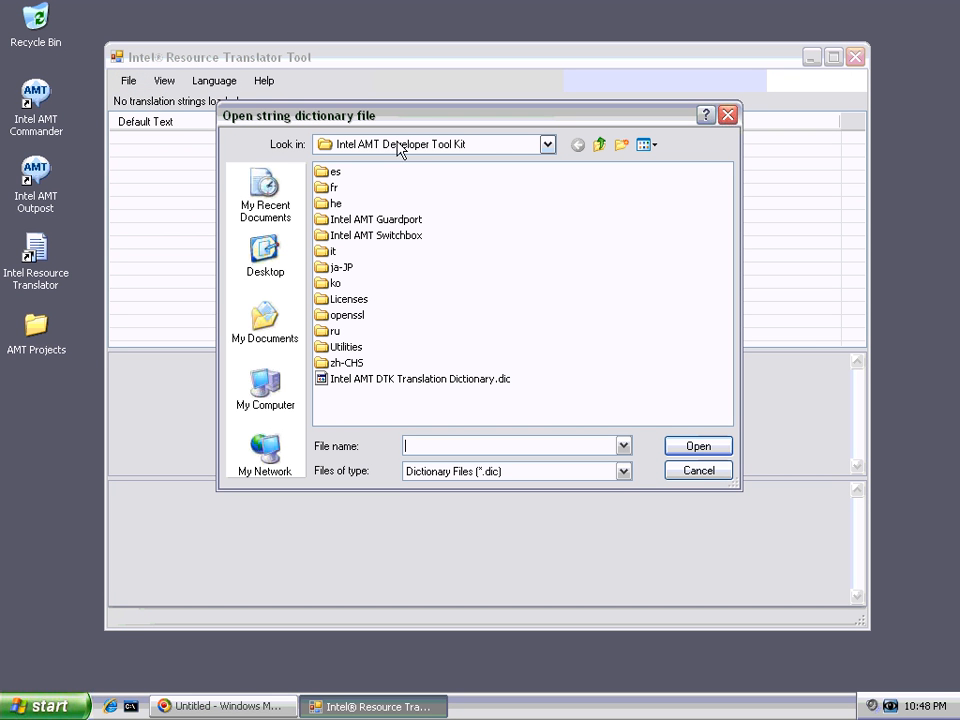
click(470, 152)
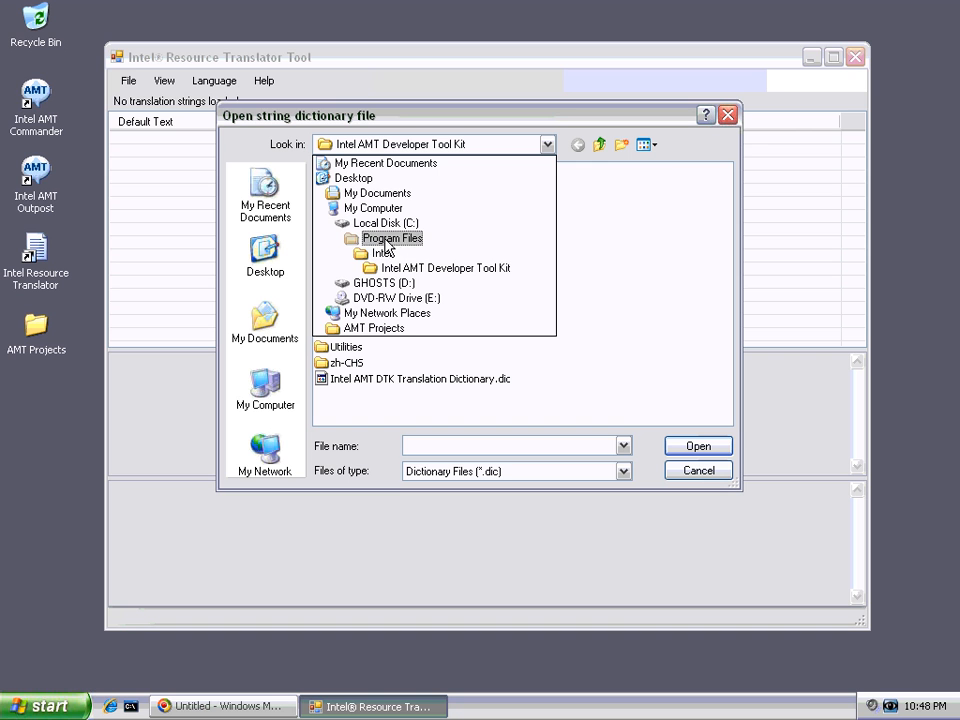
click(441, 269)
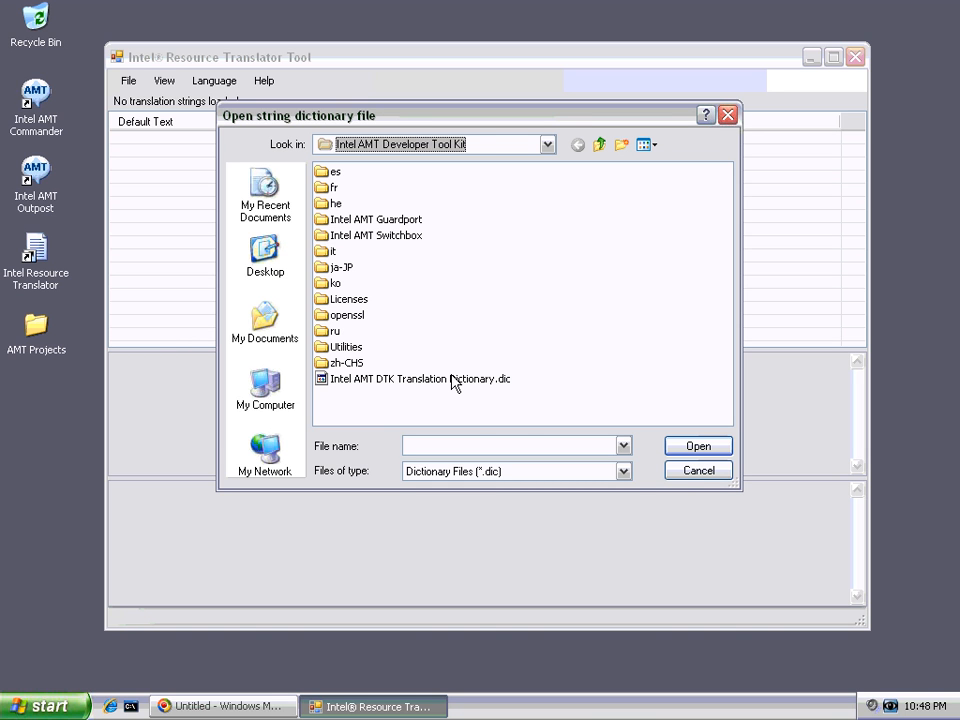
click(416, 378)
click(416, 378)
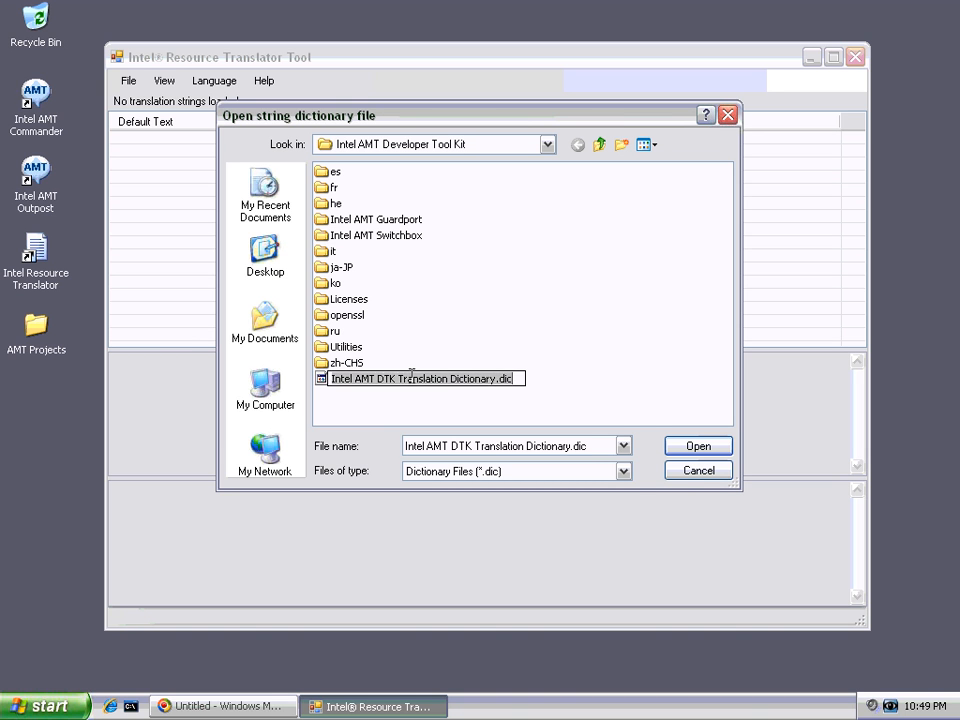
click(615, 374)
click(675, 447)
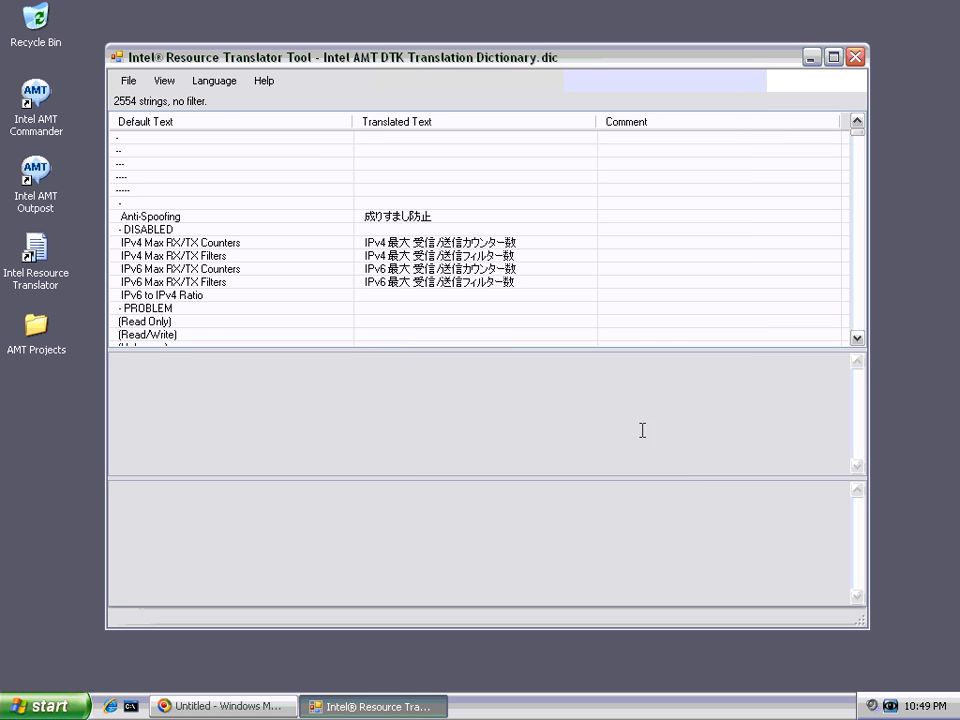
Step: Look through the dictionary's default strings and their Japanese translations, and check the selected translation language
click(398, 231)
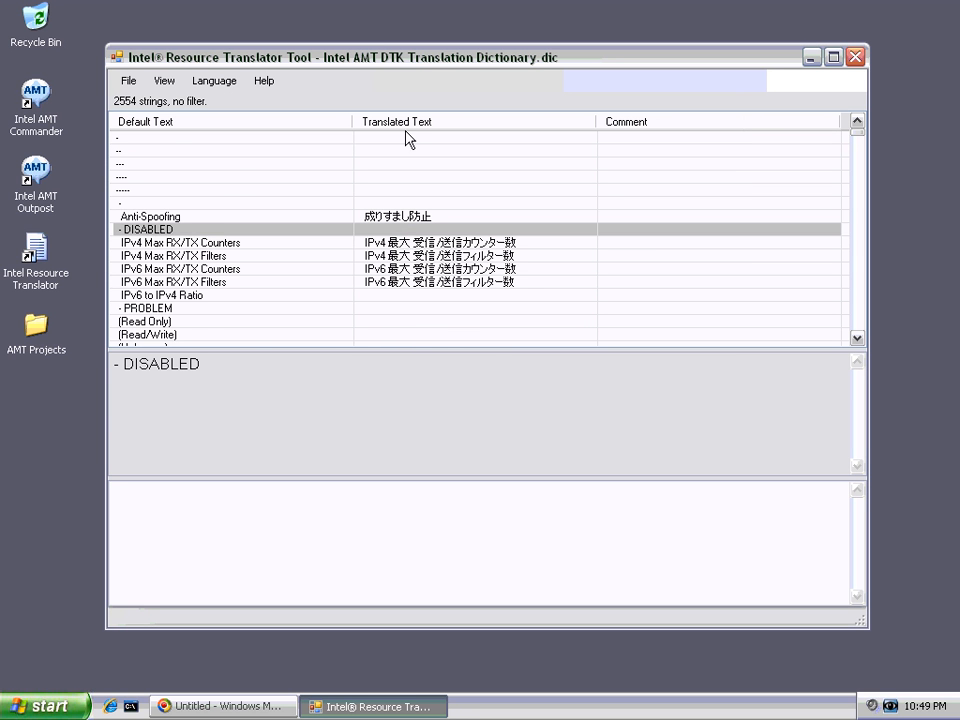
scroll(369, 266, down, 6)
scroll(368, 279, down, 15)
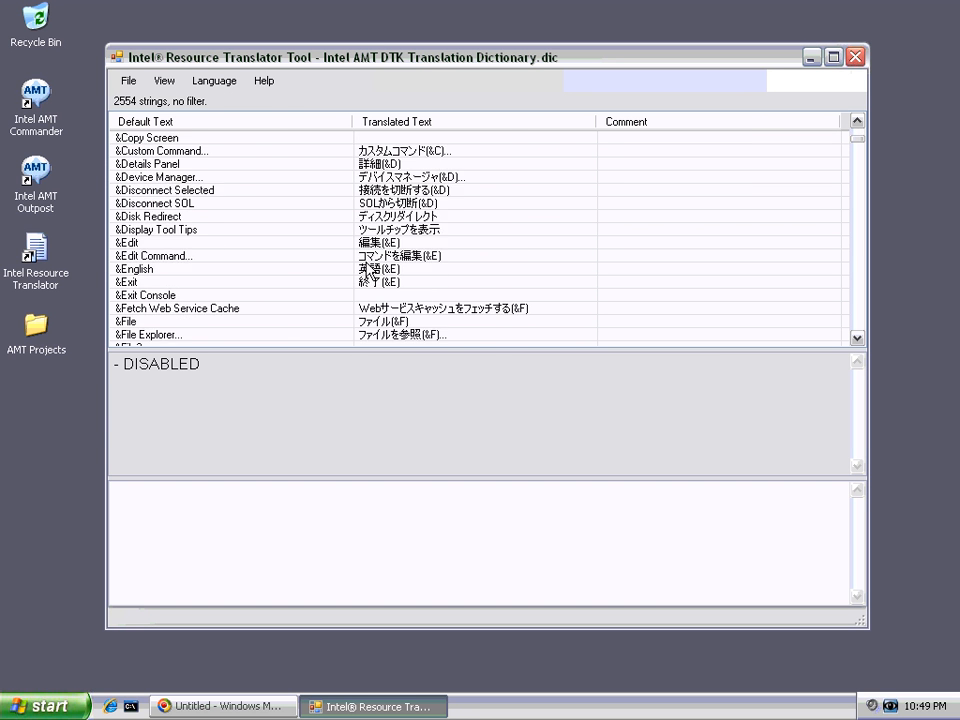
scroll(368, 270, down, 12)
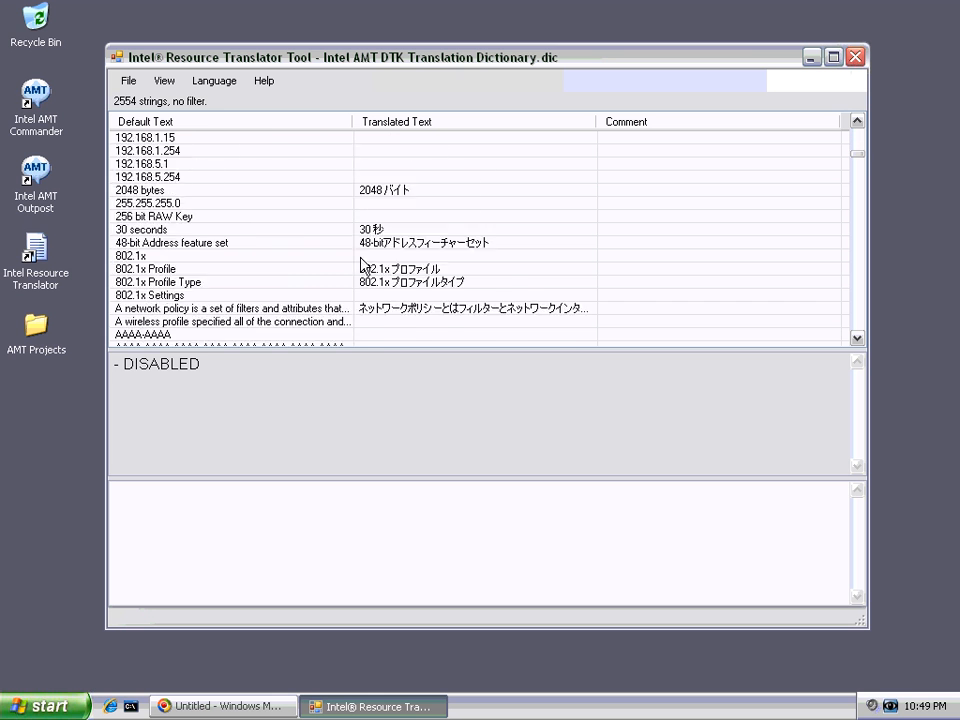
drag(861, 162, 858, 219)
click(422, 204)
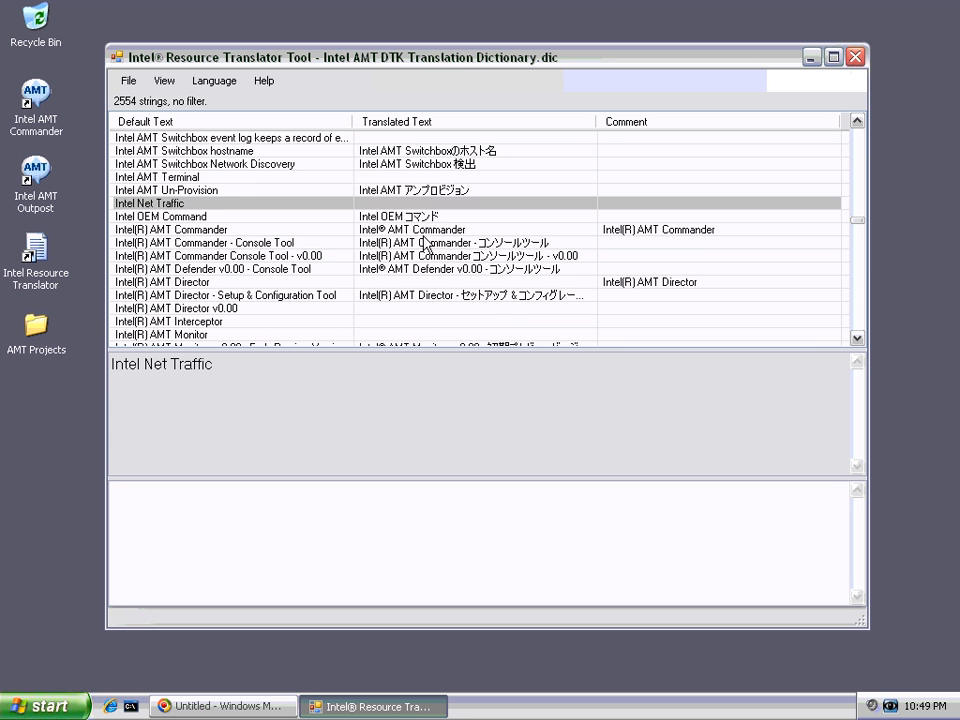
scroll(423, 220, up, 12)
click(215, 80)
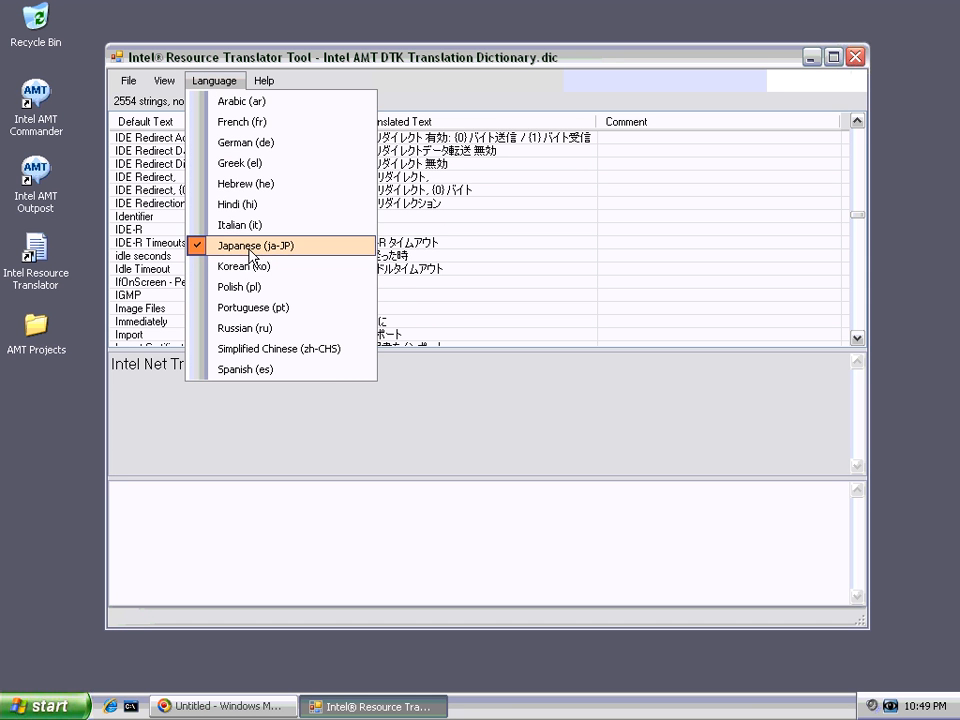
click(497, 229)
scroll(478, 237, up, 12)
scroll(476, 235, up, 20)
Step: Switch the translation language to French and look through the translated strings
click(215, 80)
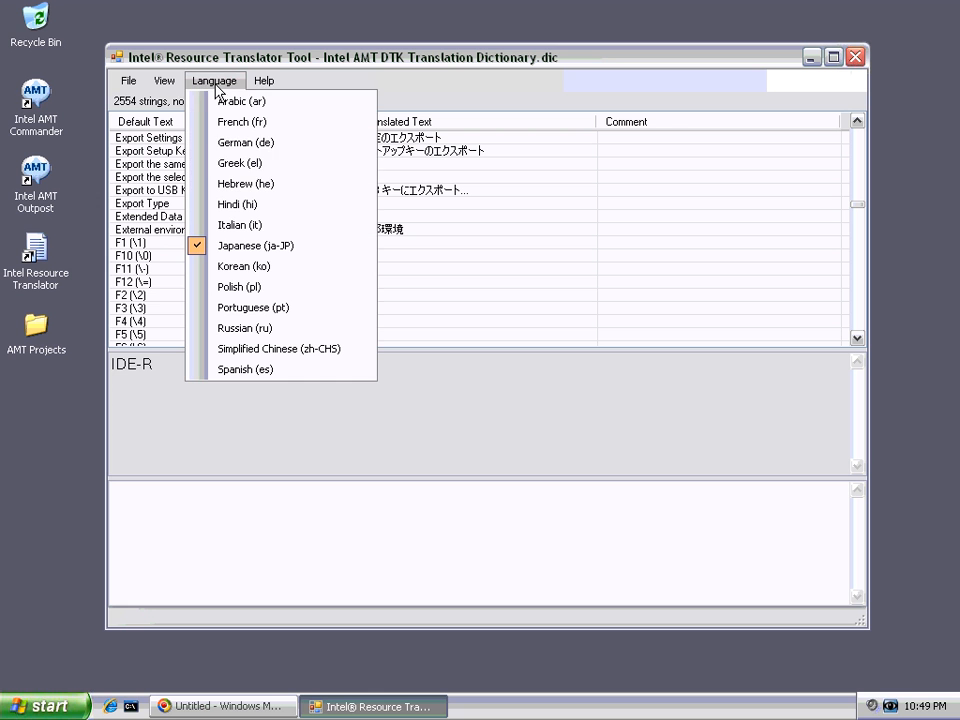
click(246, 125)
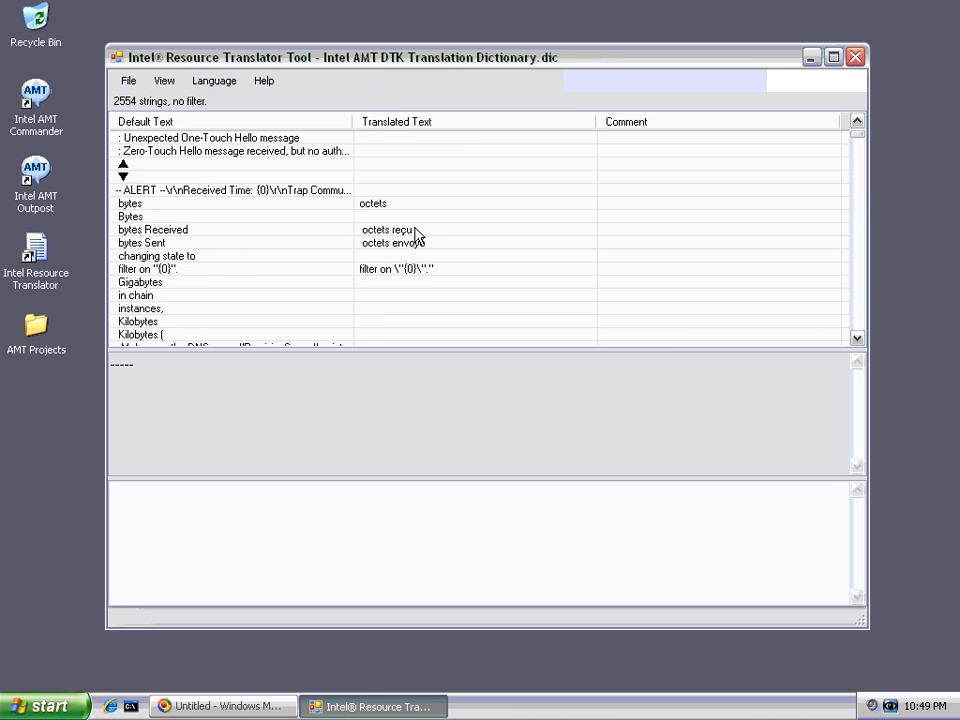
scroll(410, 226, down, 20)
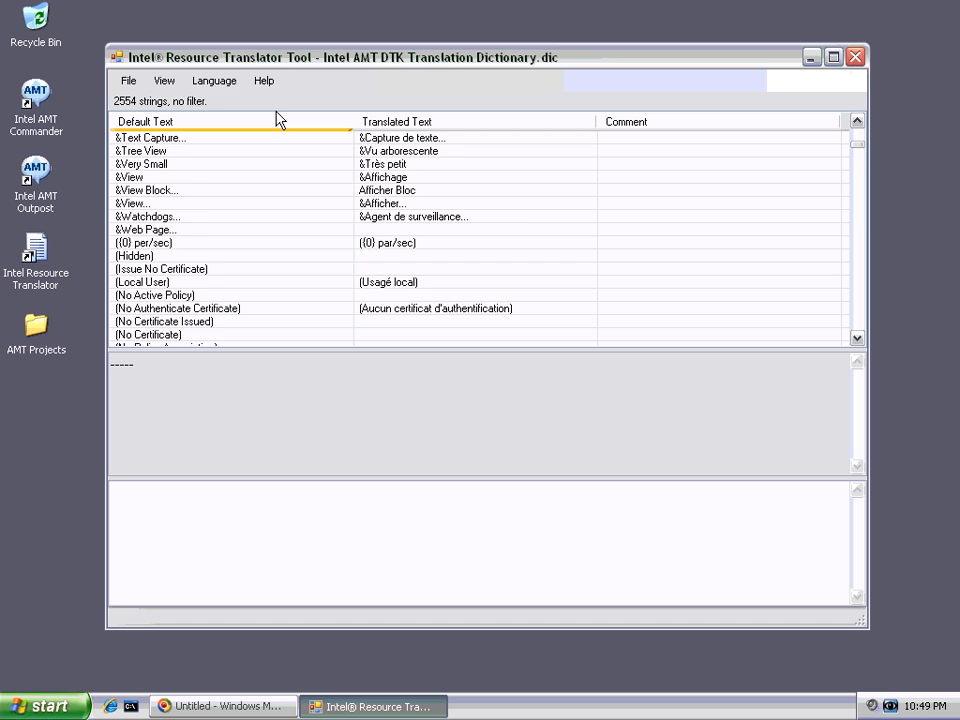
Step: Switch the translation language to Korean, look through its strings, and view the untranslated "&Clear all entries" entry
click(212, 81)
click(242, 266)
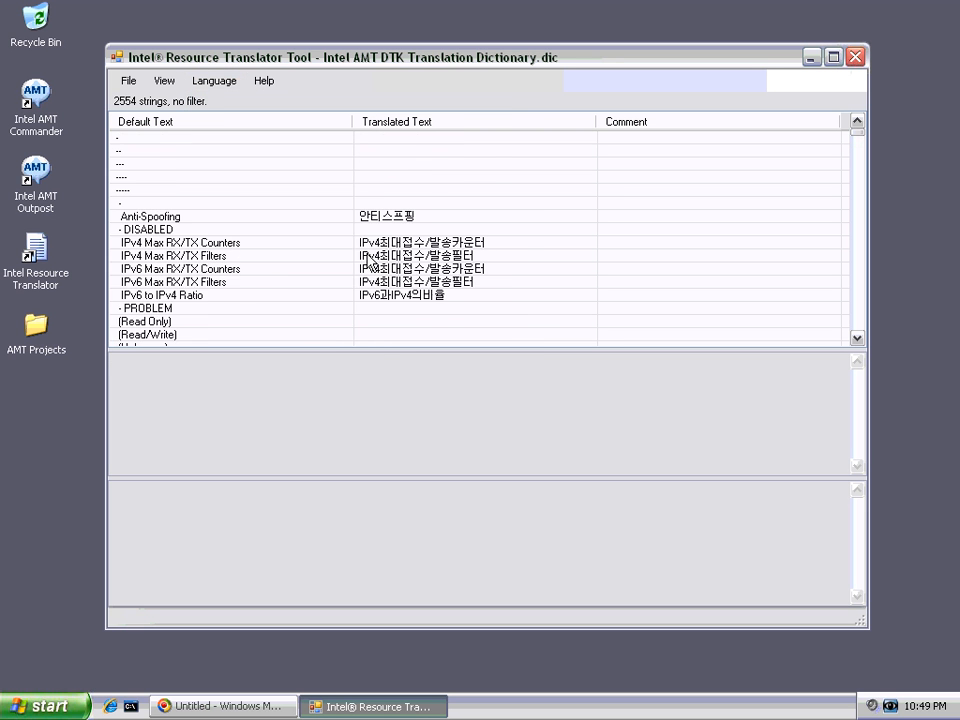
click(430, 242)
scroll(430, 250, down, 10)
scroll(430, 248, down, 10)
scroll(425, 240, up, 20)
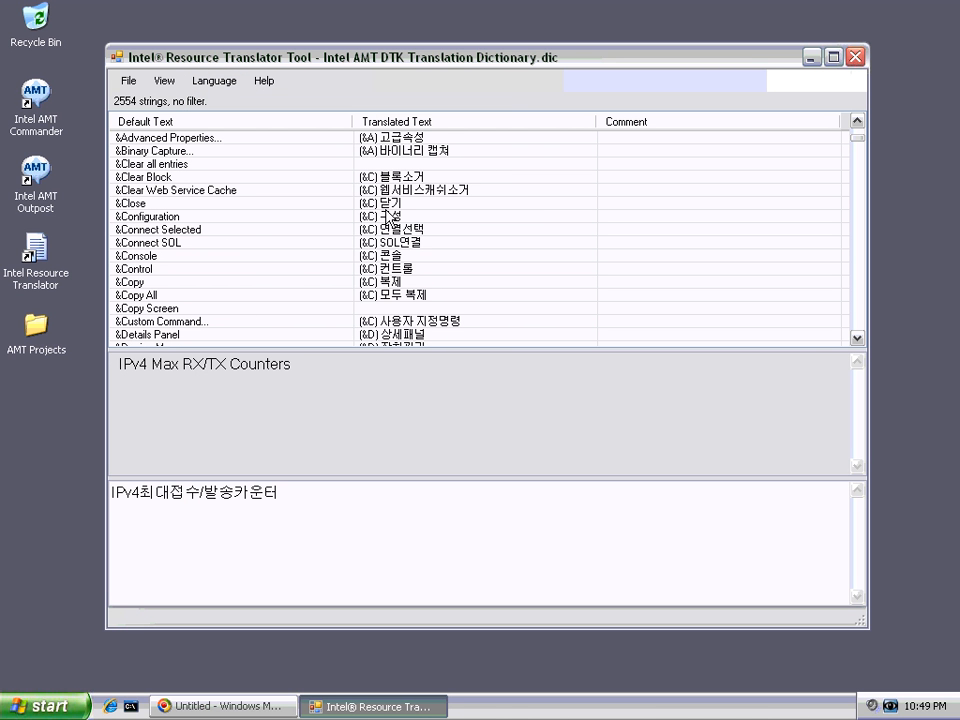
click(214, 164)
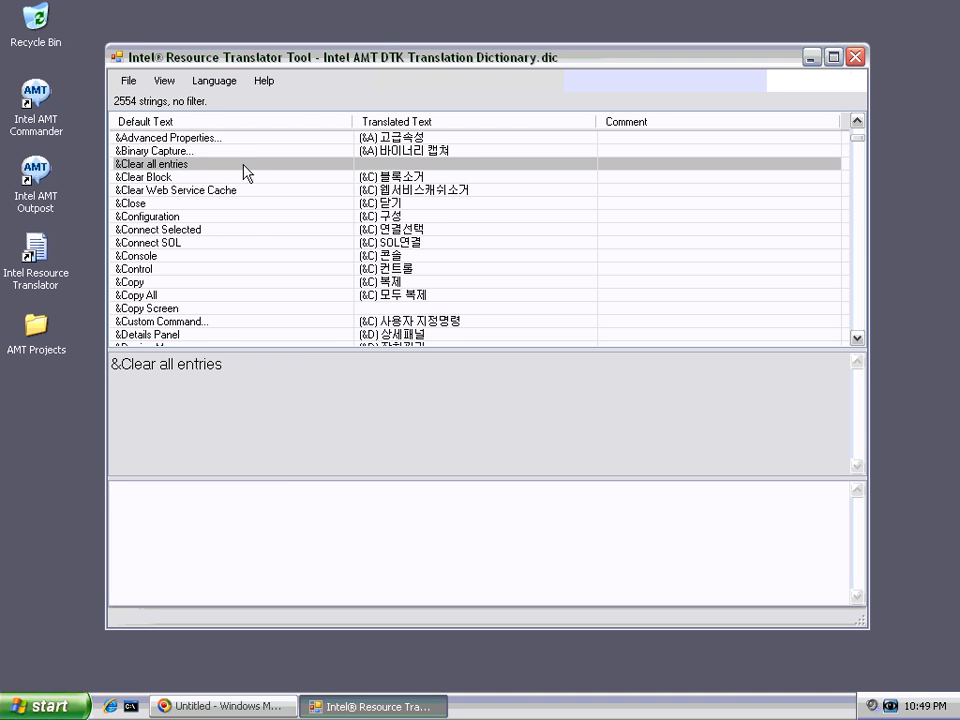
click(202, 492)
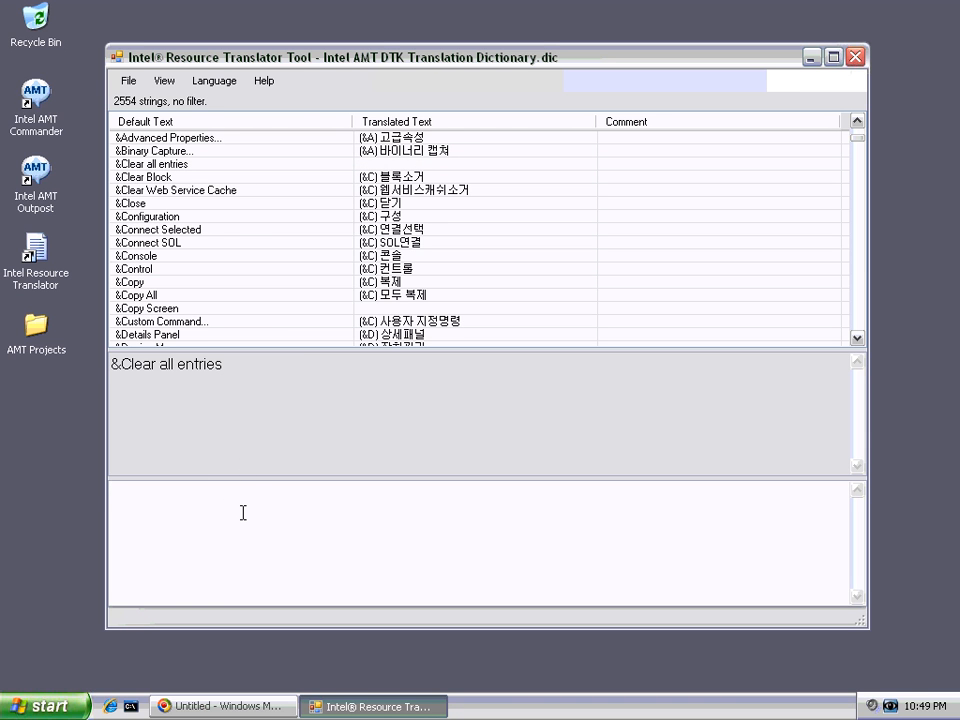
Step: Set the translation language back to French and view the "- PROBLEM" entry
click(214, 80)
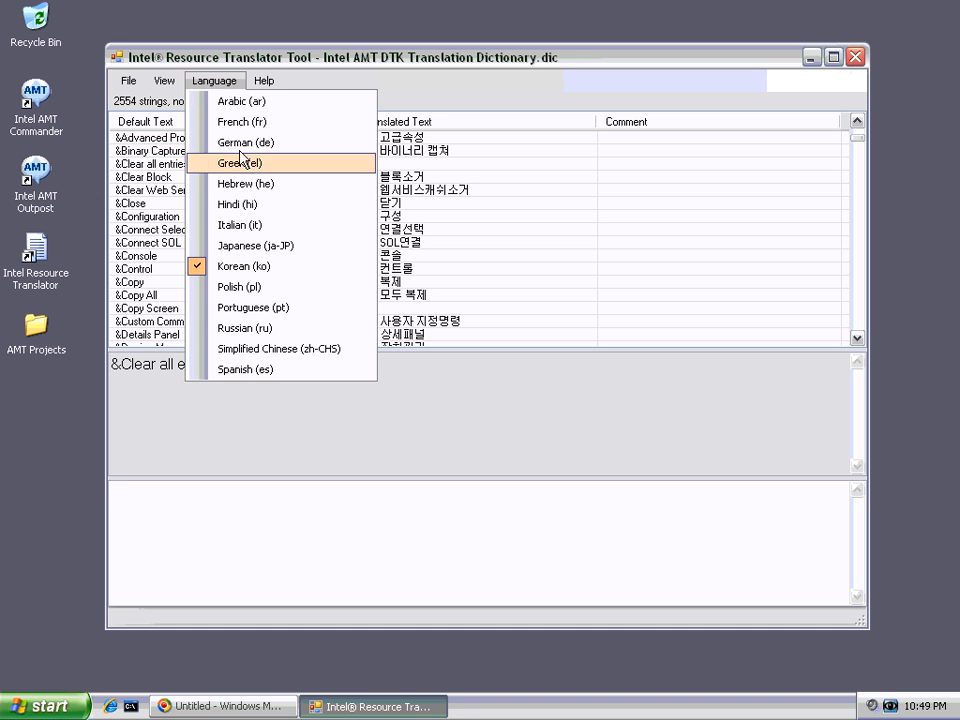
click(238, 122)
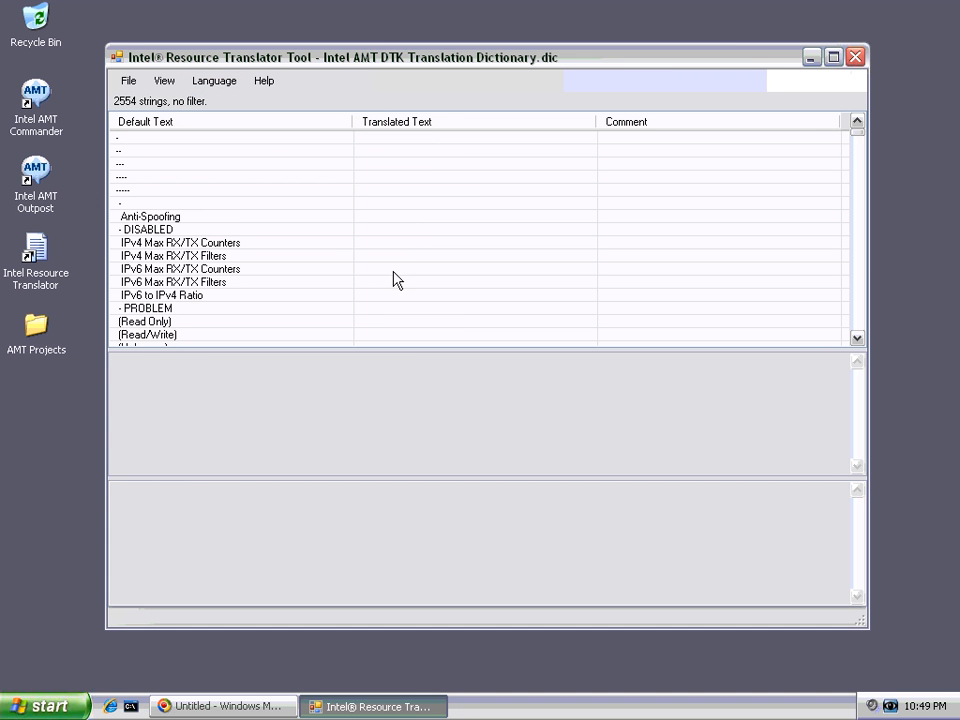
click(360, 308)
scroll(352, 311, down, 1)
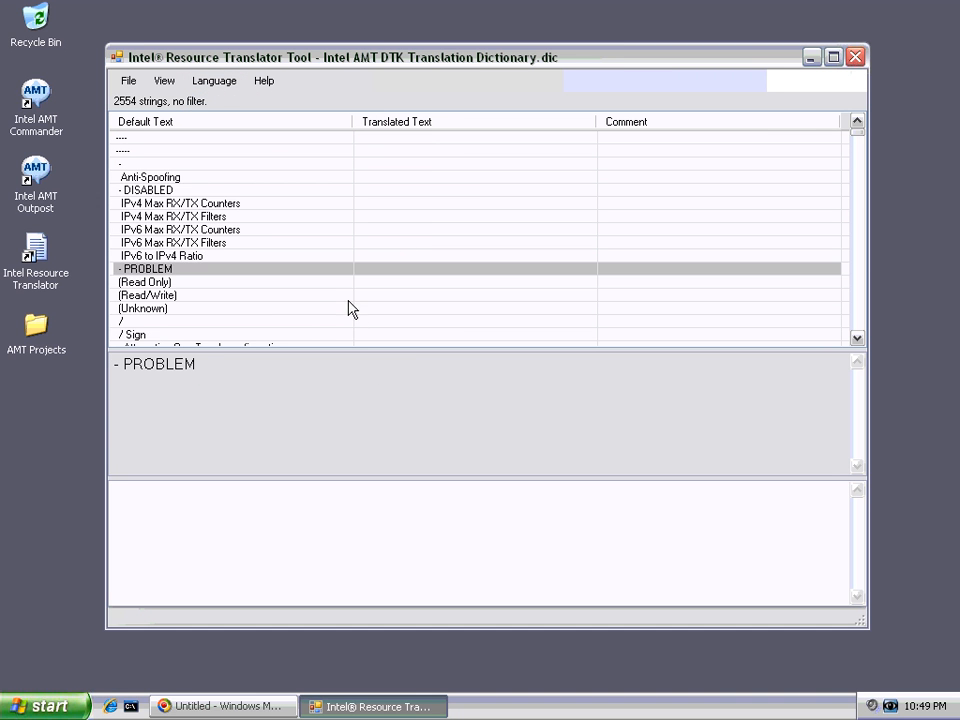
Step: Enter "(Lecture Seulement)" as the French translation of the "(Read Only)" string
click(314, 286)
click(429, 527)
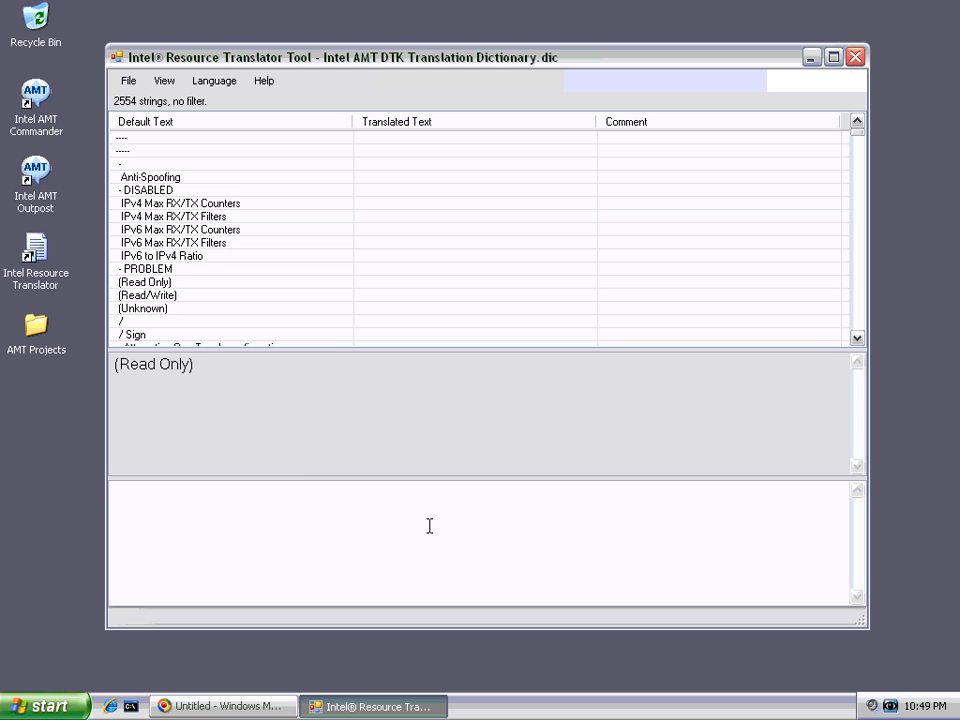
text((lecture)
key(Right)
key(Delete)
text(Lecture Seulement))
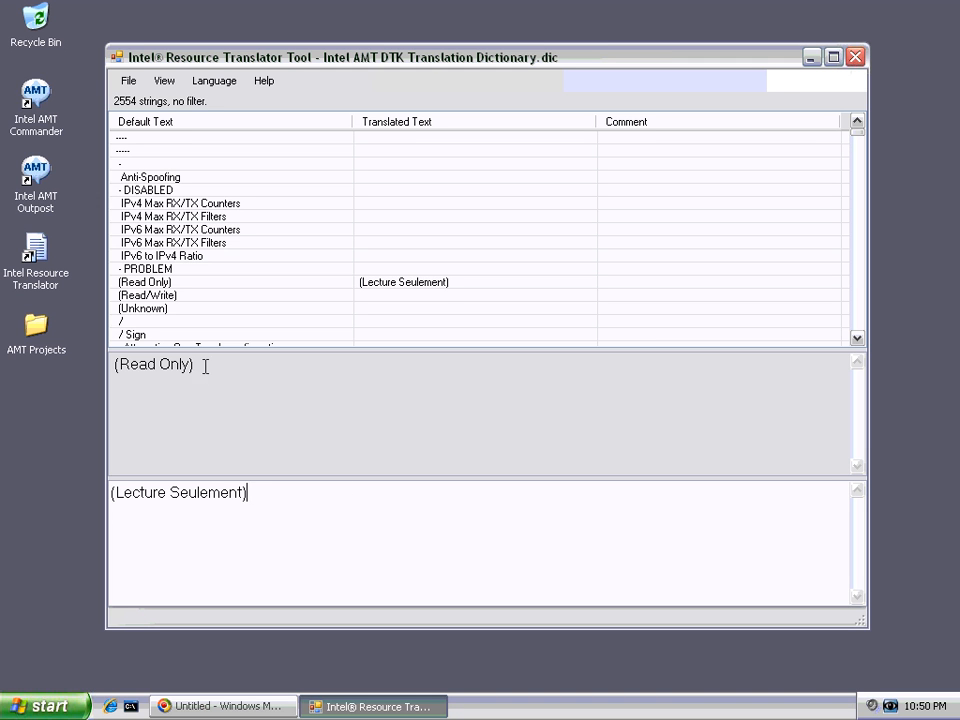
Step: Clear the French translation of the "(Read Only)" string
click(372, 308)
click(375, 269)
click(386, 218)
click(398, 282)
drag(375, 506, 86, 529)
key(BackSpace)
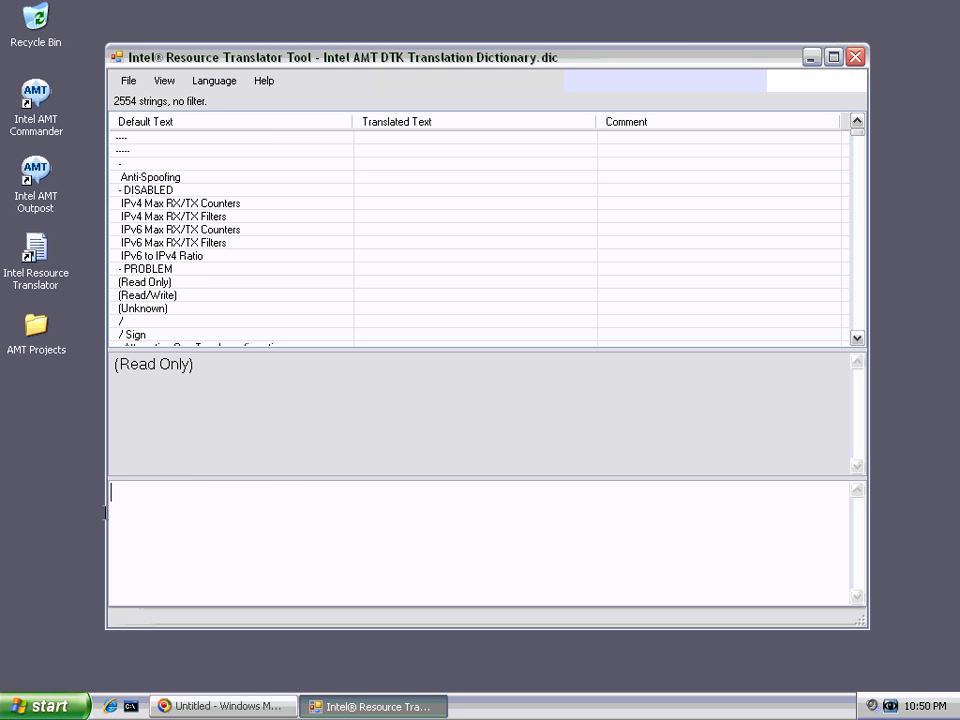
click(302, 243)
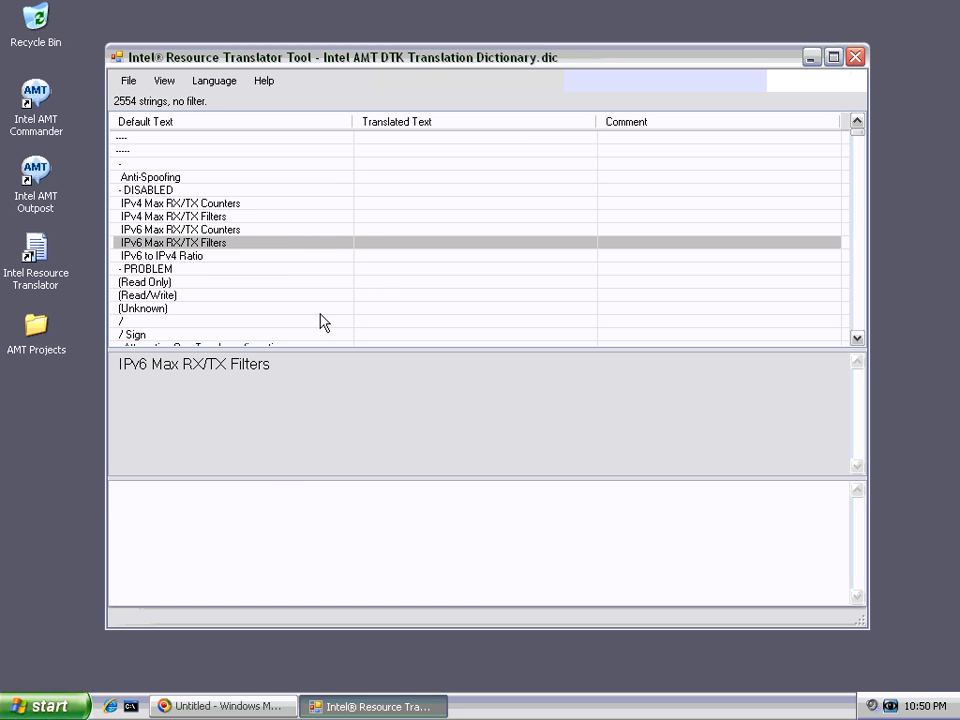
Step: Save a copy of the dictionary as "Intel AMT DTK Translation Dictionary BACKUP.dic" in the same folder
click(127, 84)
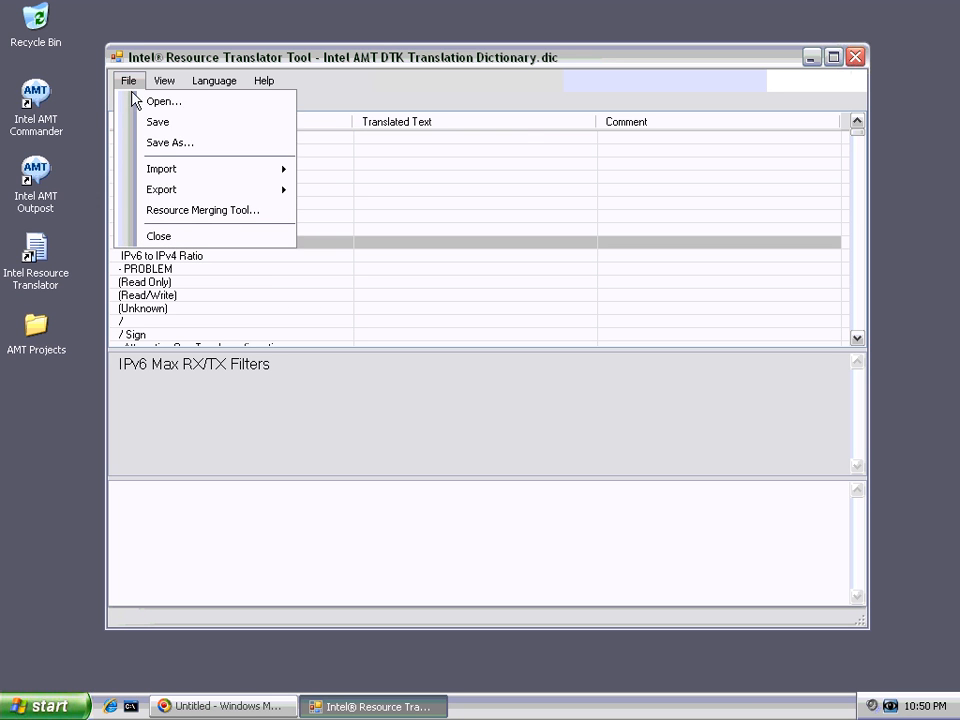
click(155, 146)
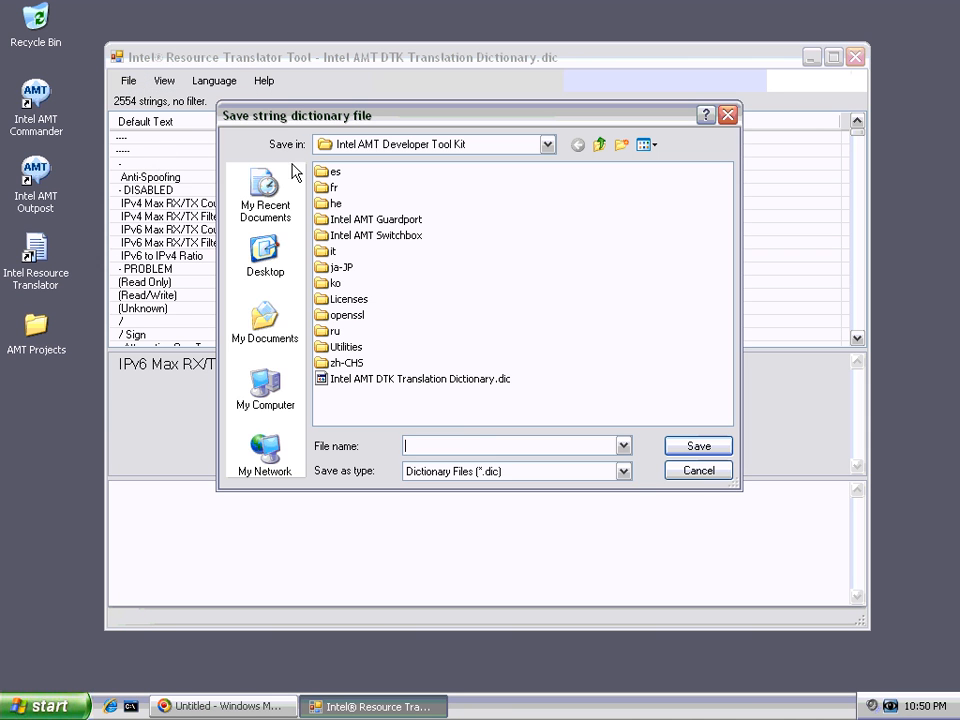
click(453, 383)
click(572, 446)
click(572, 446)
text(BACKUd)
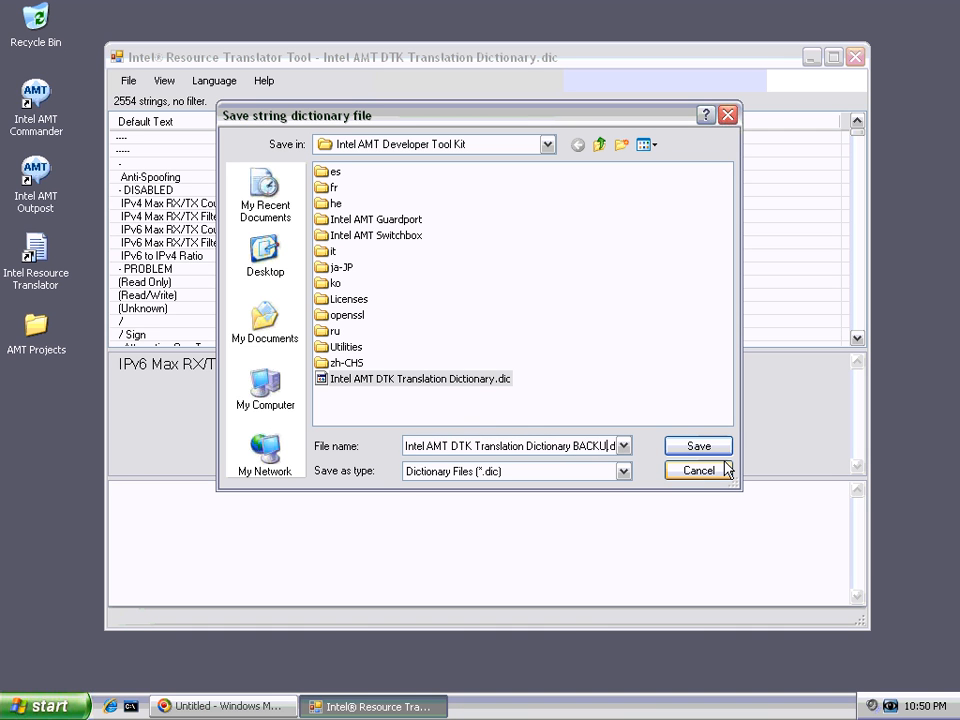
text(UP)
key(Return)
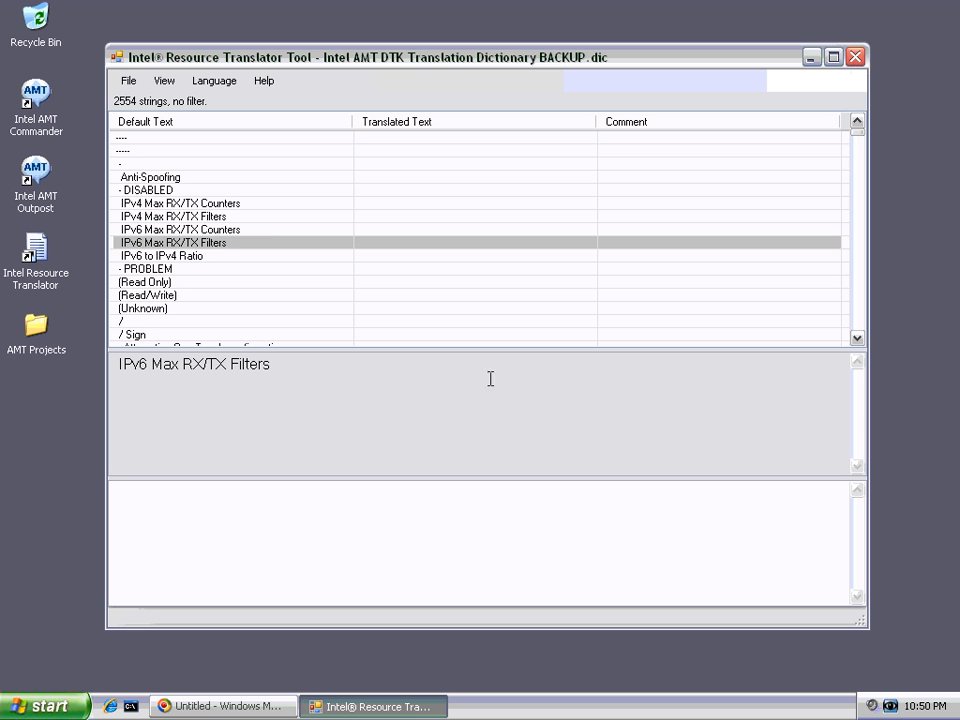
Step: Reselect French as the translation language and examine the byte-unit entries for existing and missing translations
click(274, 229)
scroll(298, 284, down, 2)
scroll(296, 275, up, 3)
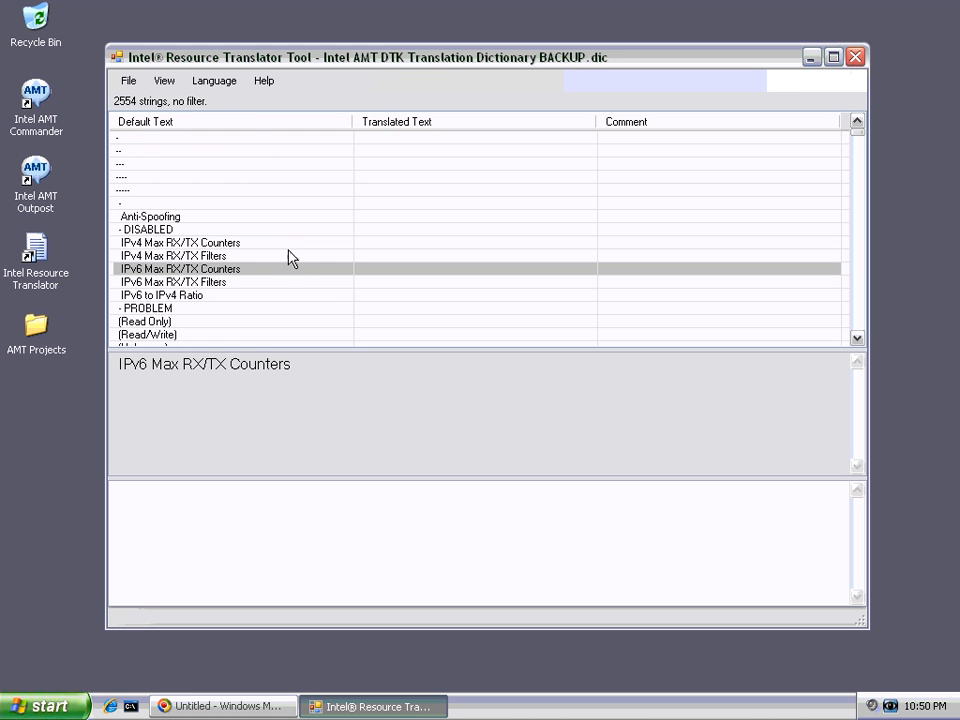
click(214, 80)
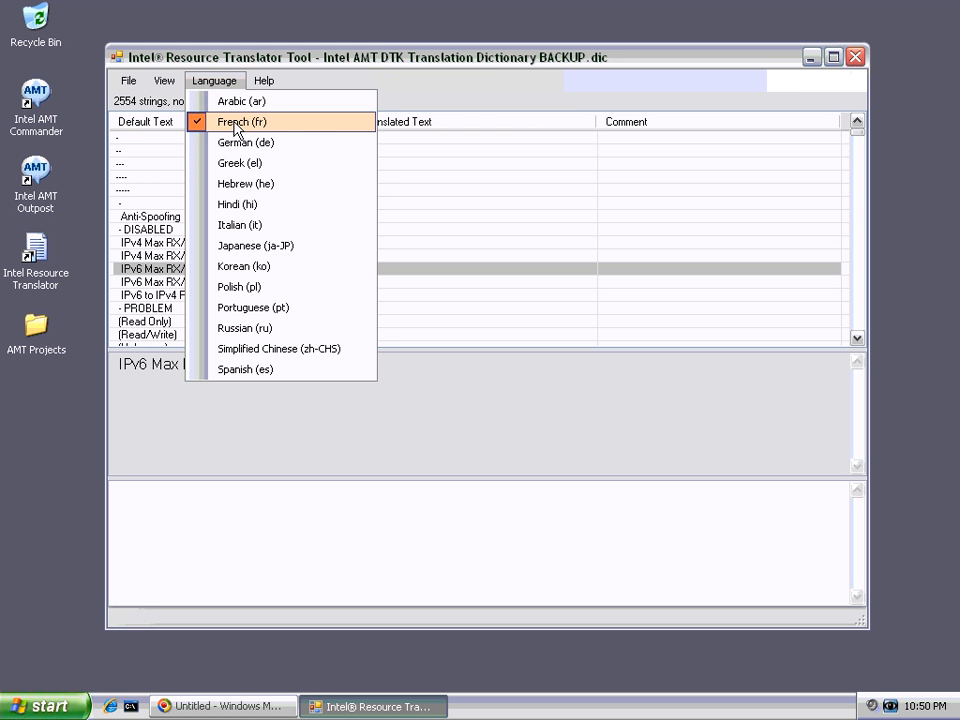
click(236, 124)
scroll(298, 261, down, 5)
click(300, 177)
click(285, 192)
click(272, 244)
click(271, 282)
click(270, 297)
click(269, 321)
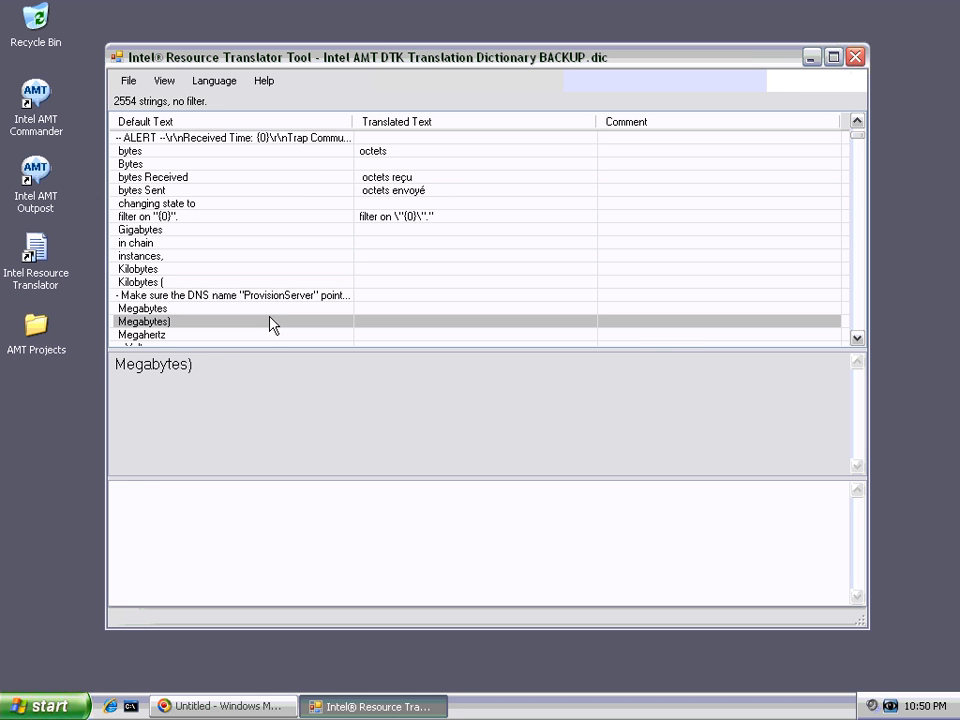
Step: Display the resource locations of the "bytes" string and move the String Location window clear of the string list
click(250, 268)
click(211, 244)
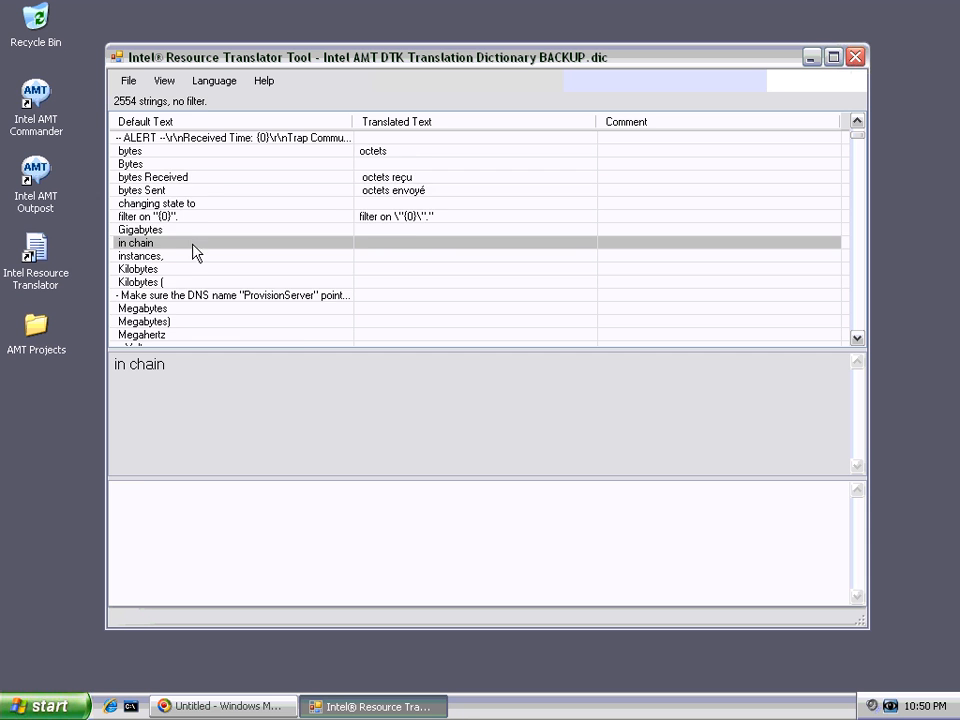
scroll(192, 250, up, 1)
click(164, 191)
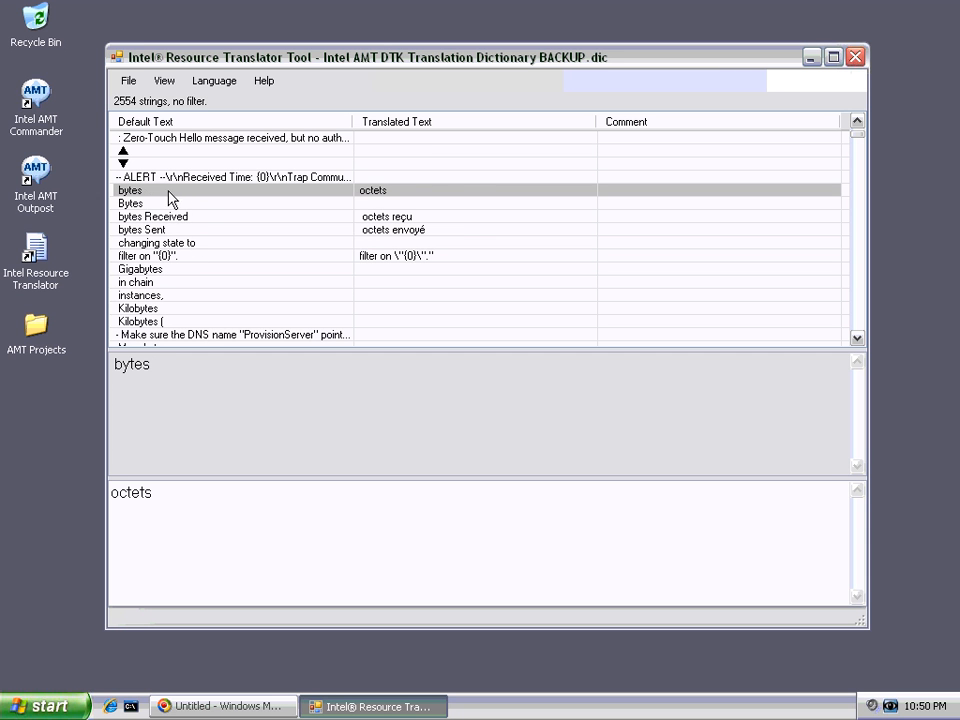
click(164, 81)
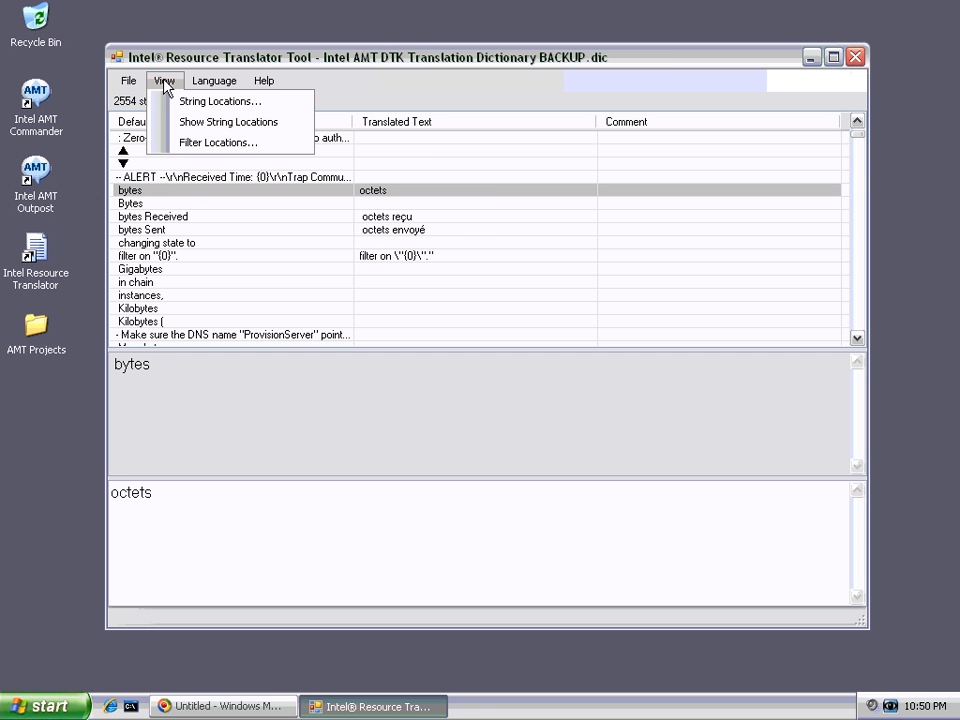
click(182, 102)
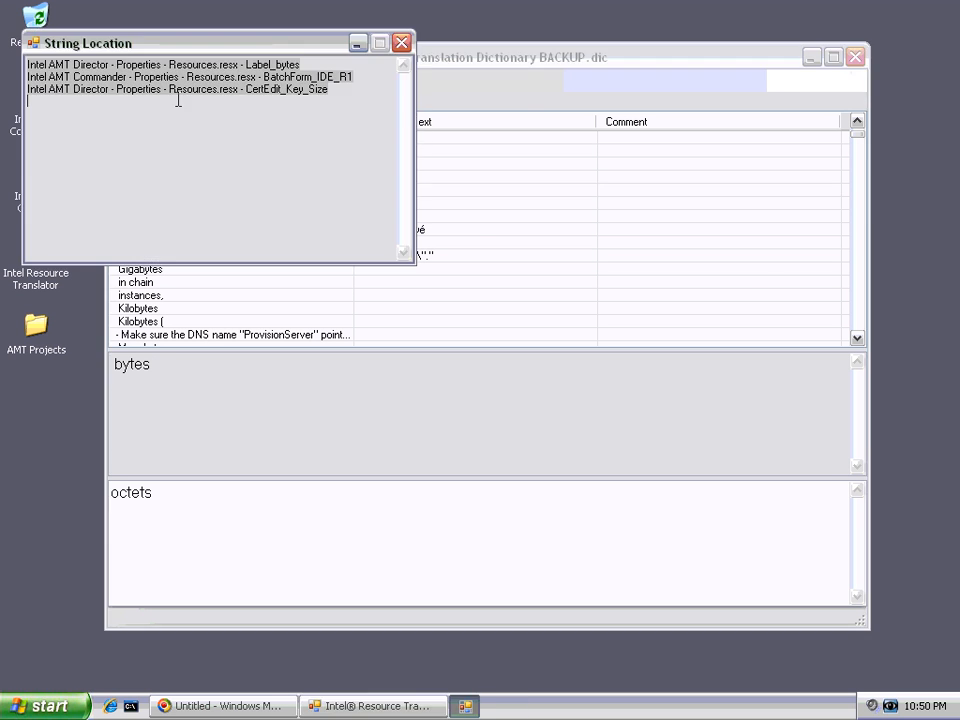
drag(170, 52, 712, 450)
Step: Examine the resource locations of several strings, including "Gigabytes", "bytes Received" and "Permissions", and close the String Location window
click(188, 229)
click(188, 260)
click(187, 270)
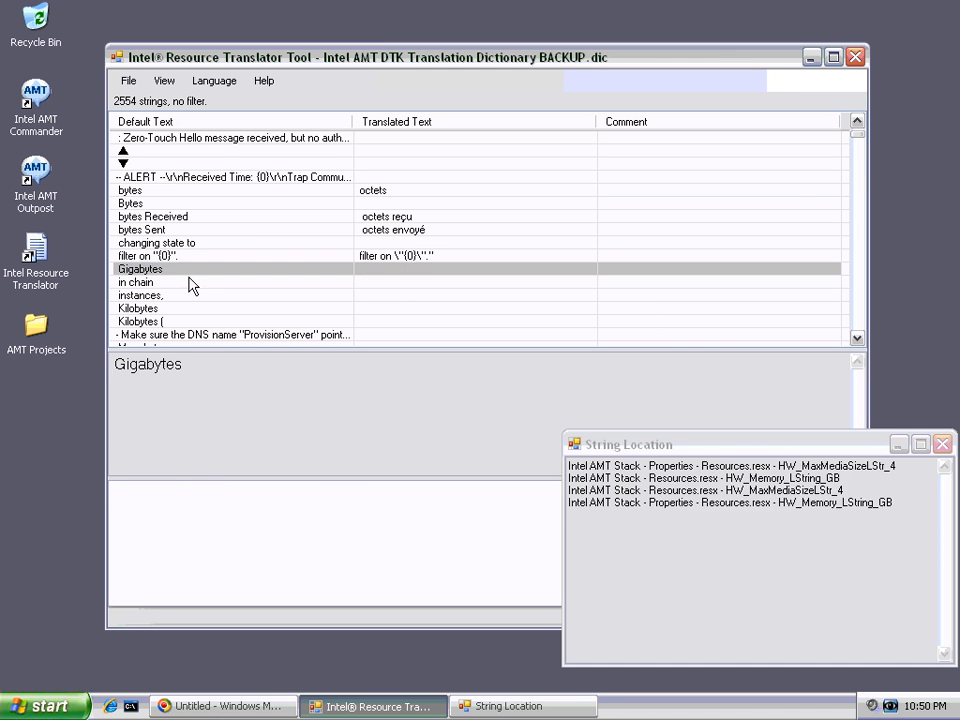
click(188, 283)
click(189, 258)
click(190, 269)
click(226, 191)
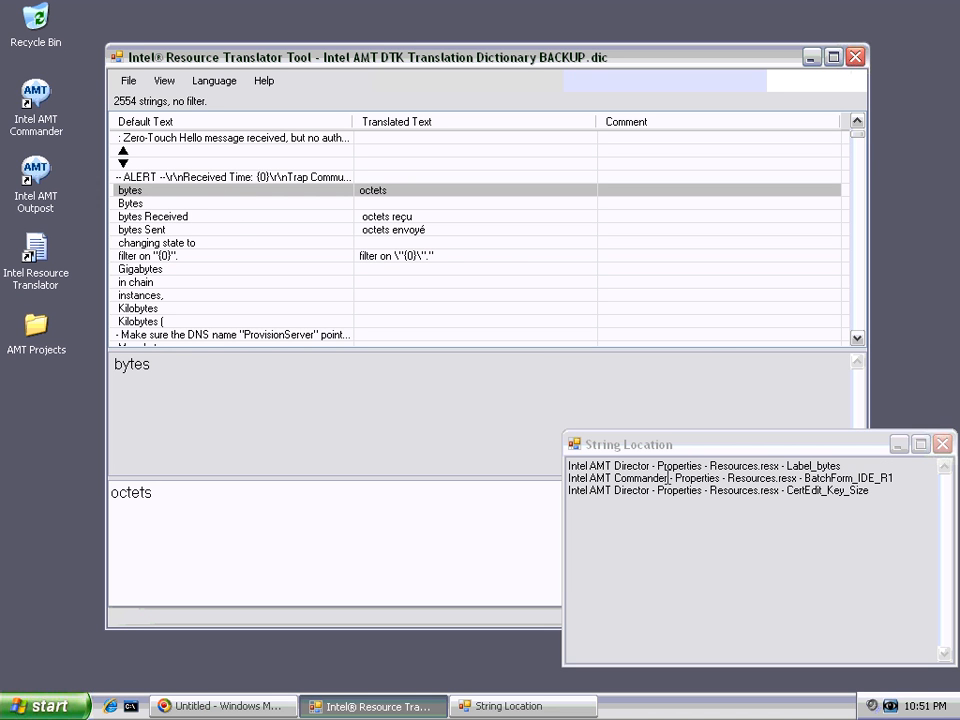
click(231, 217)
scroll(291, 266, down, 3)
scroll(291, 266, down, 3)
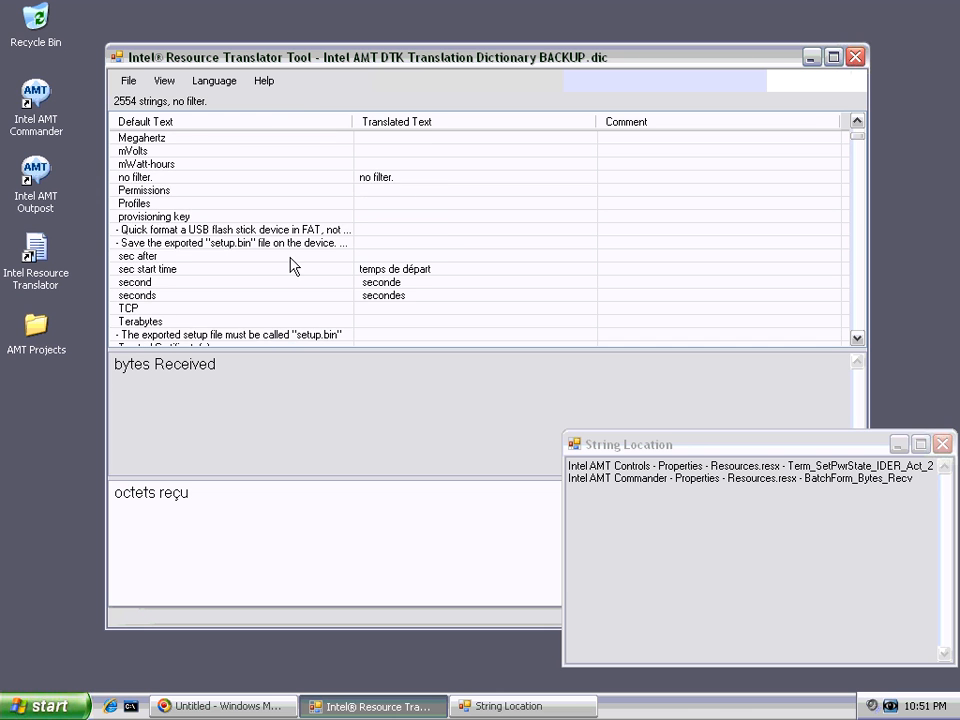
click(165, 191)
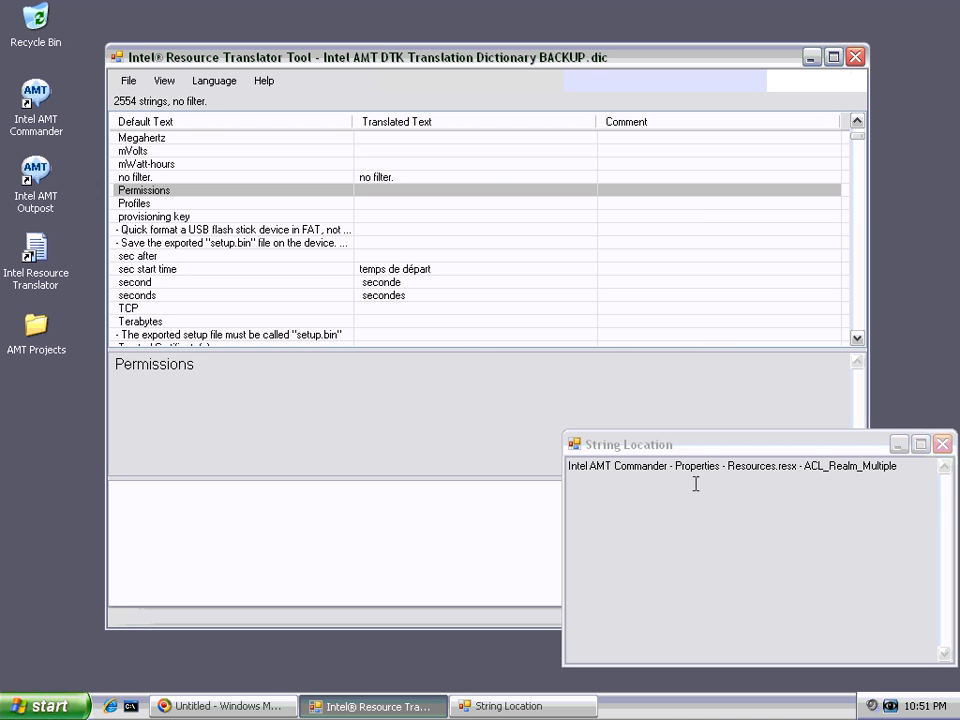
click(942, 444)
click(581, 400)
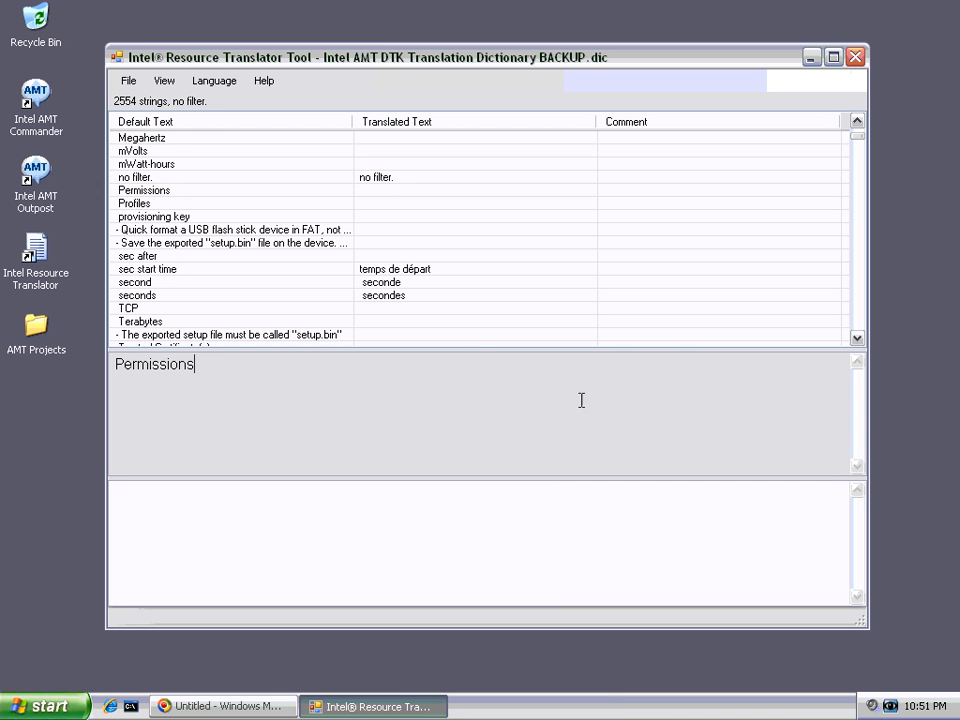
Step: Look through the unfiltered string list from its first entries to its last, checking translations and comments
click(164, 81)
click(165, 82)
drag(855, 143, 858, 138)
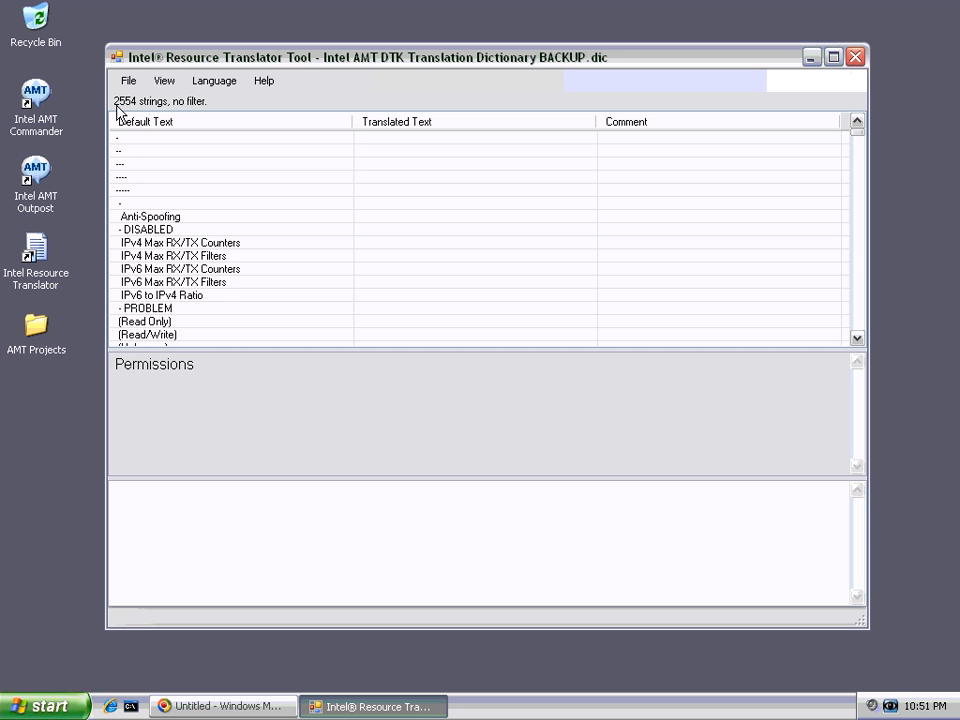
click(242, 233)
scroll(270, 244, down, 10)
scroll(276, 246, down, 15)
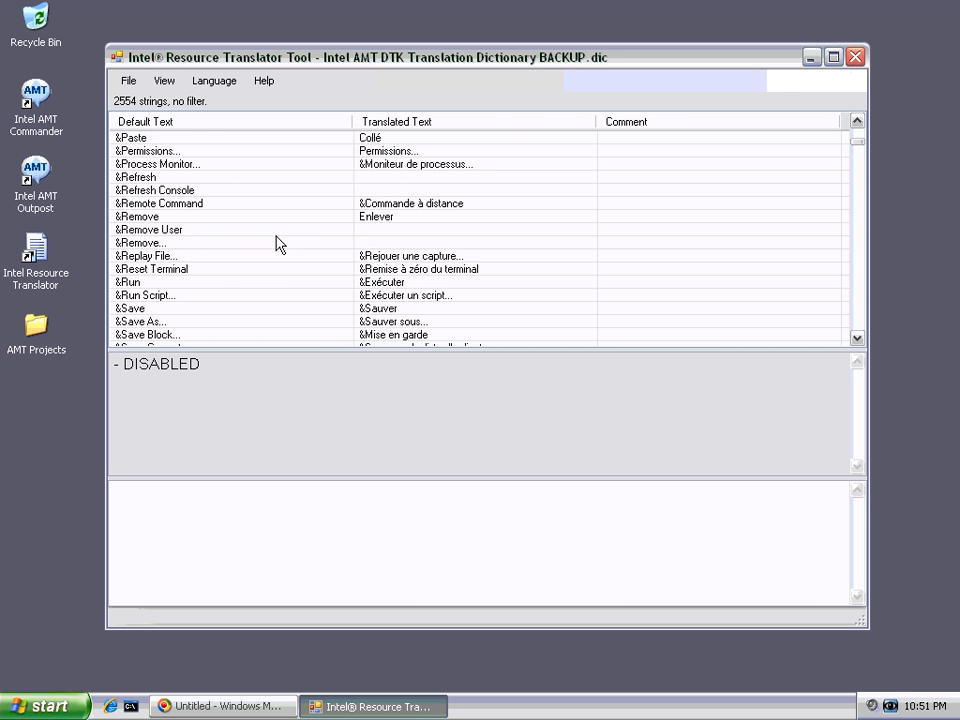
drag(857, 145, 853, 330)
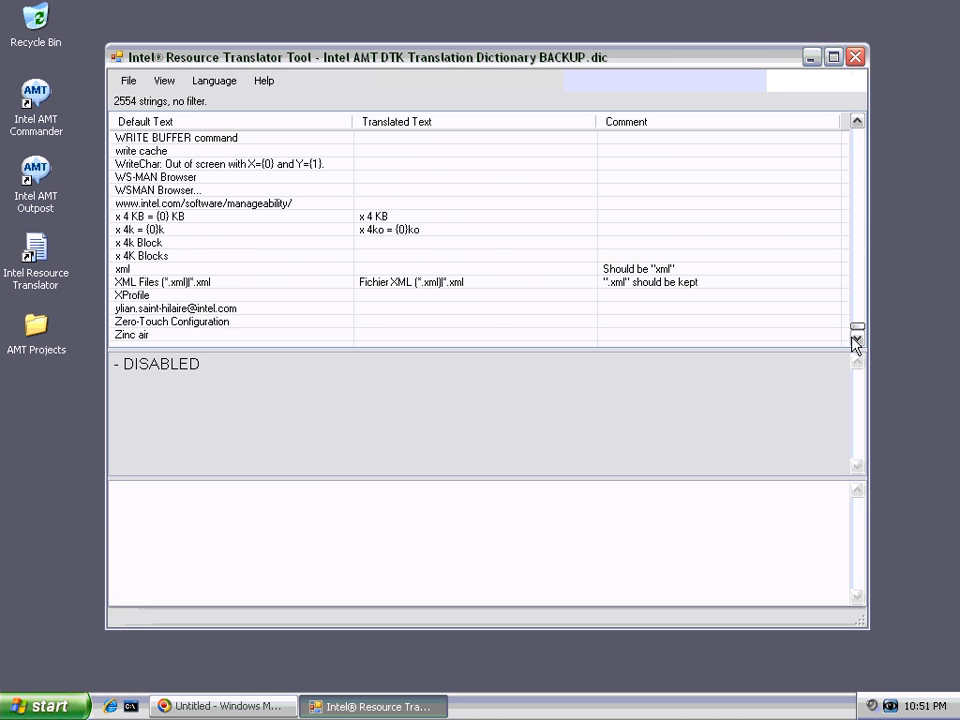
click(431, 258)
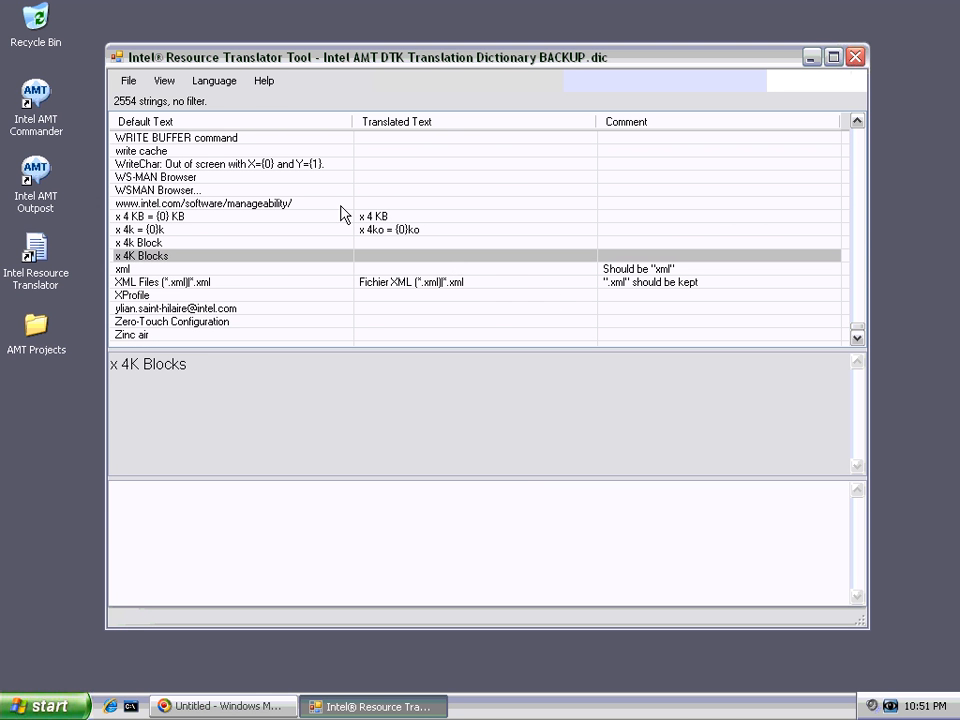
Step: Filter the string list by location to show only the Intel Net Status strings
click(164, 82)
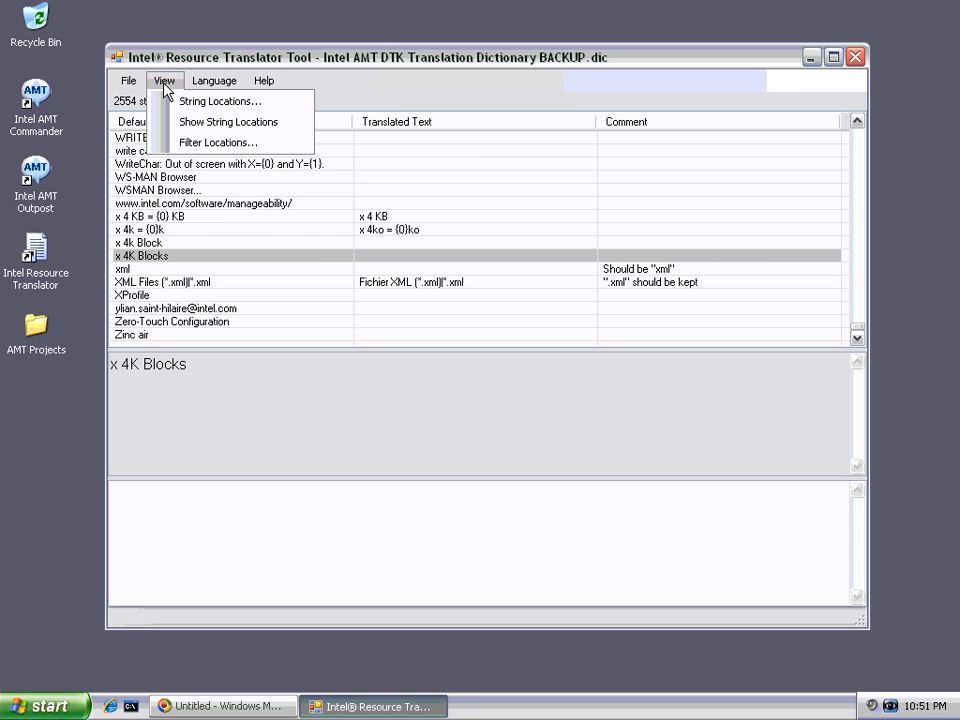
click(187, 144)
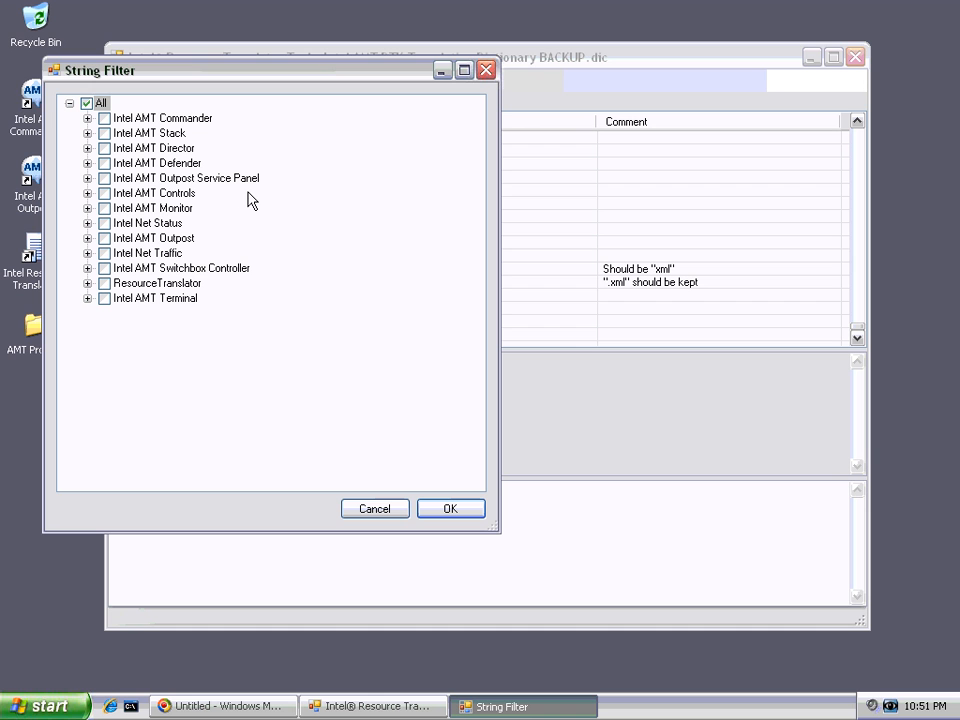
click(87, 223)
click(87, 223)
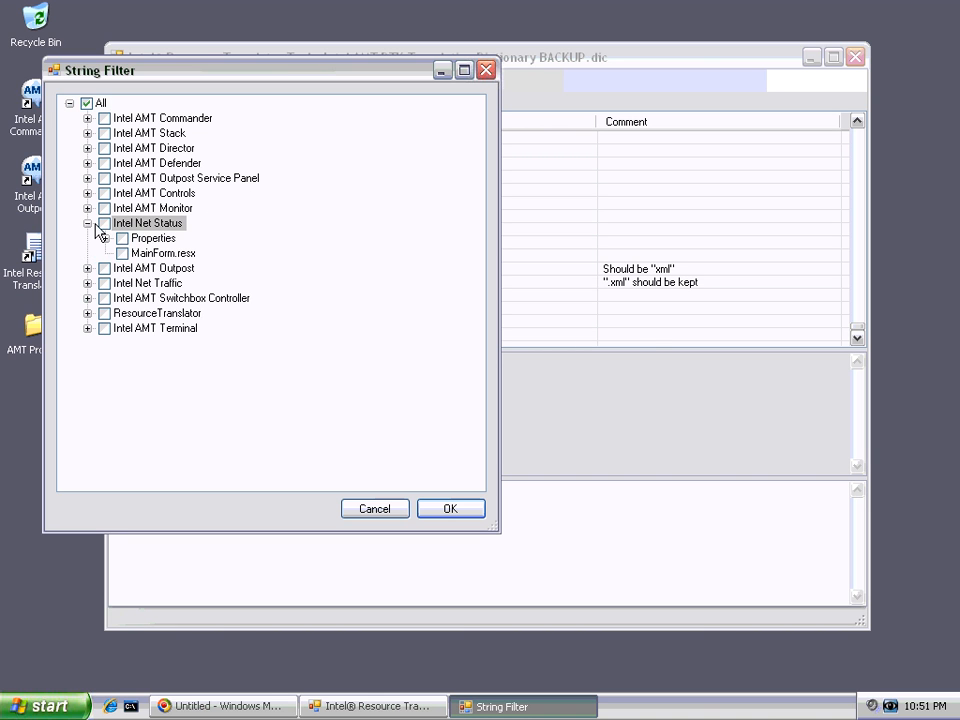
click(106, 239)
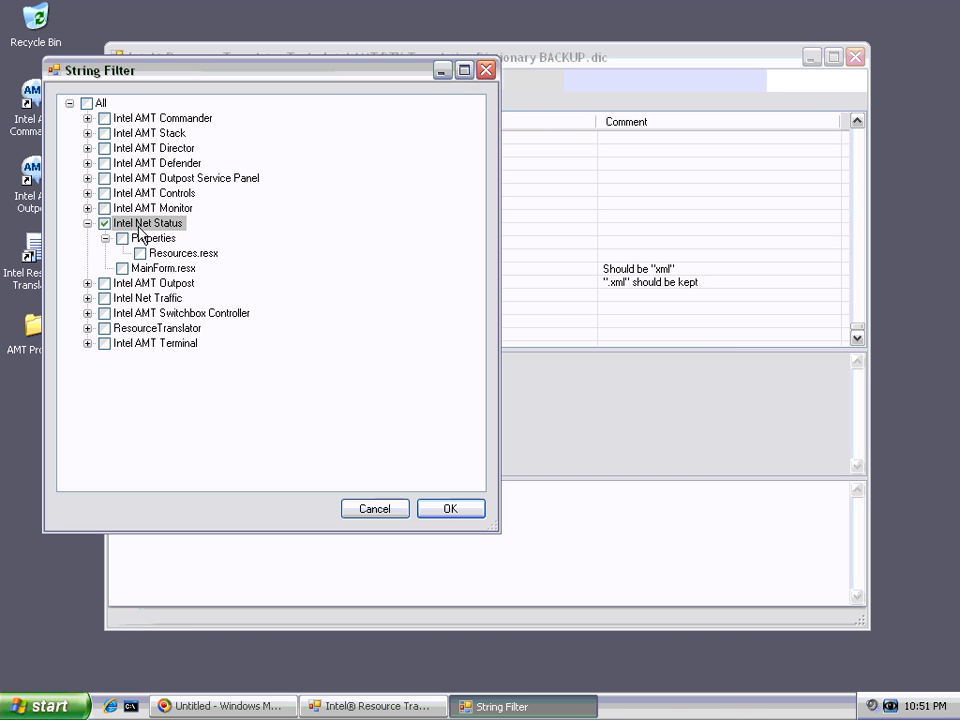
click(463, 512)
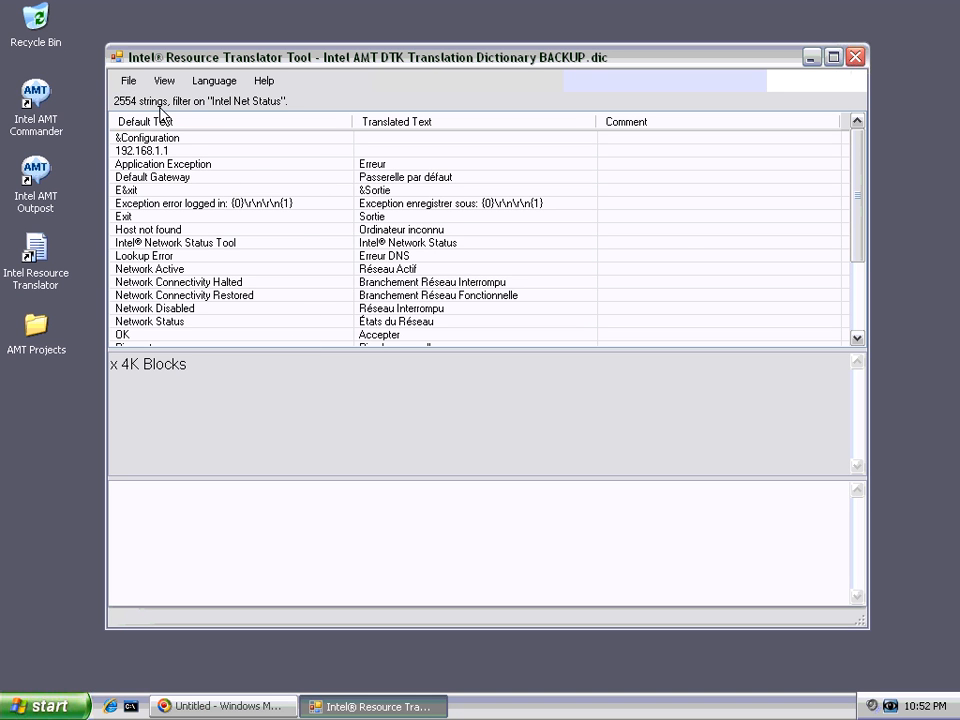
Step: Examine the French translations of the Intel Net Status strings, such as "Host not found", "Network Active" and "Ping sent"
mouse_move(855, 193)
mouse_down()
mouse_move(860, 268)
mouse_move(850, 171)
mouse_up()
click(452, 230)
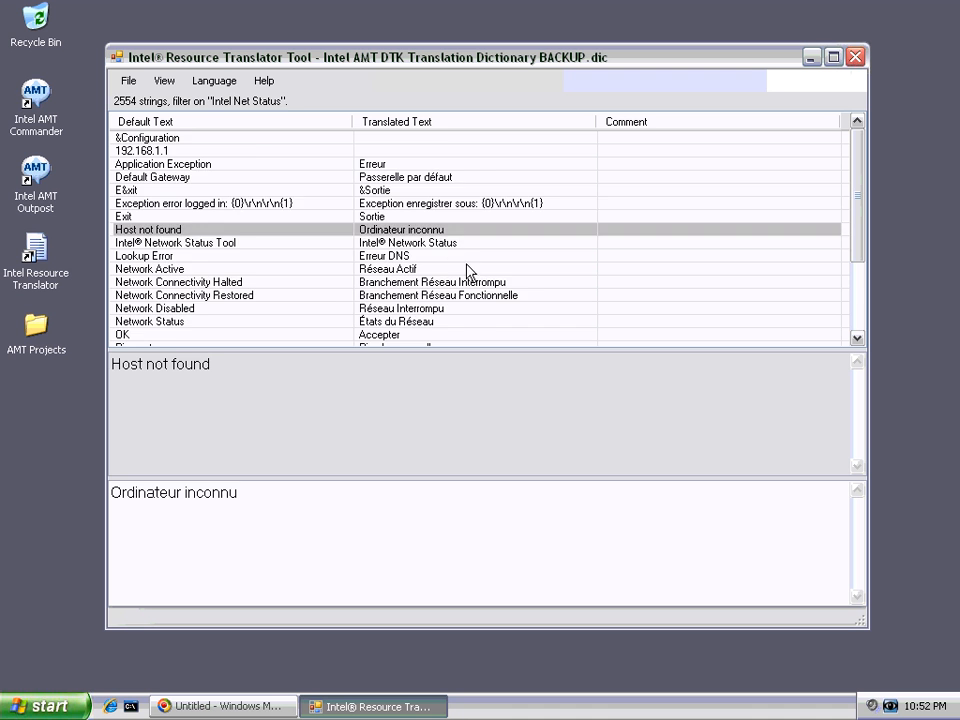
scroll(467, 272, down, 3)
scroll(443, 318, up, 3)
scroll(446, 290, down, 3)
click(405, 336)
click(403, 268)
click(463, 163)
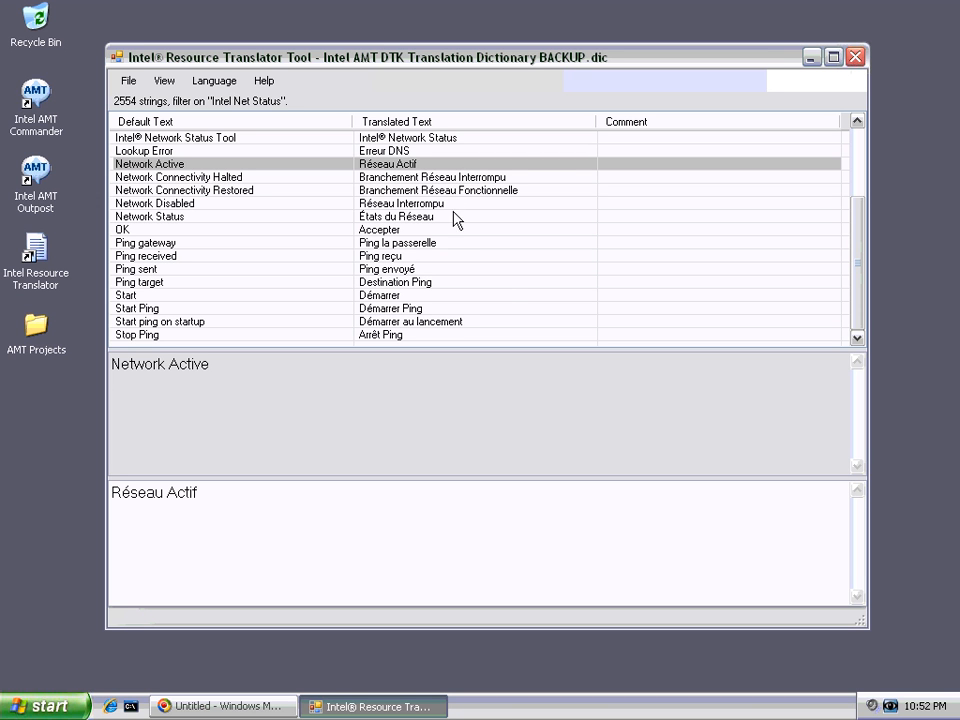
click(467, 268)
Step: Review the available translation languages while keeping French selected, and check a few Intel Net Status entries
click(212, 84)
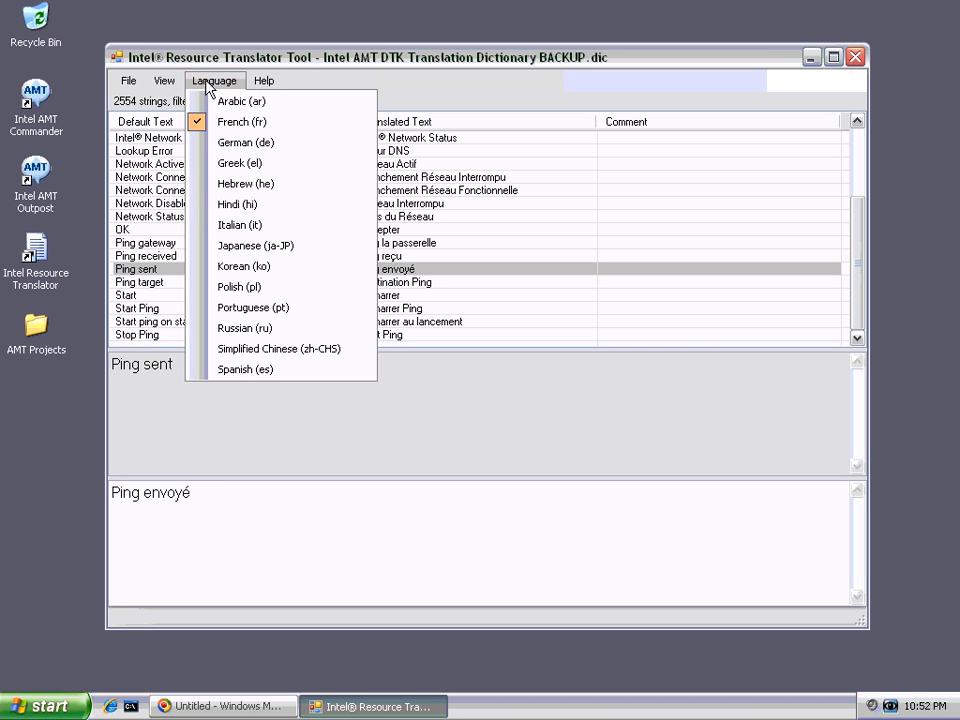
click(557, 205)
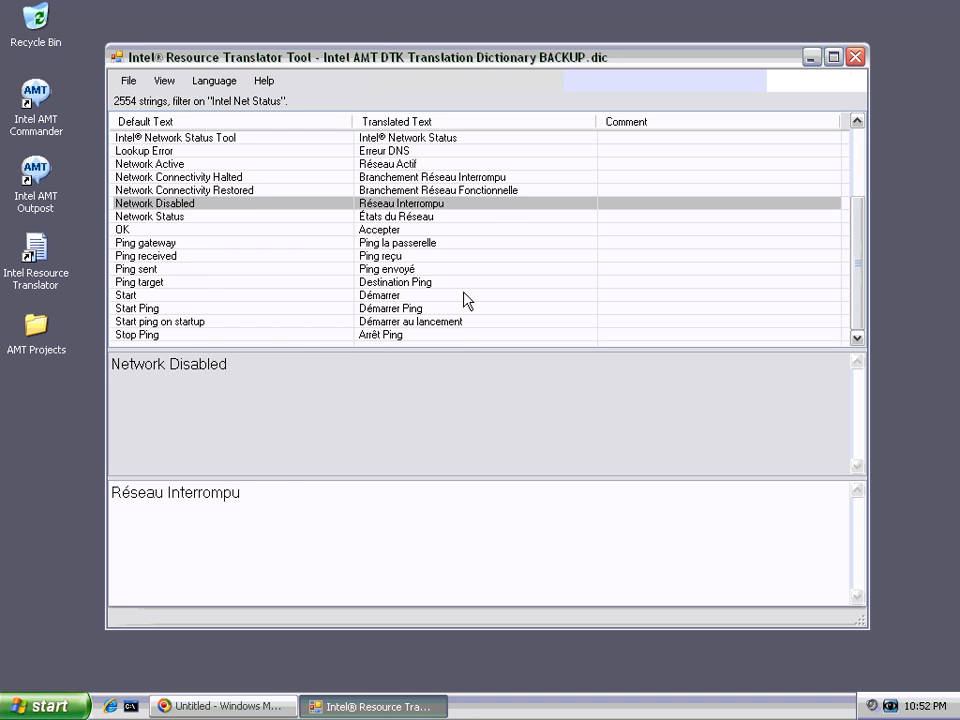
click(222, 86)
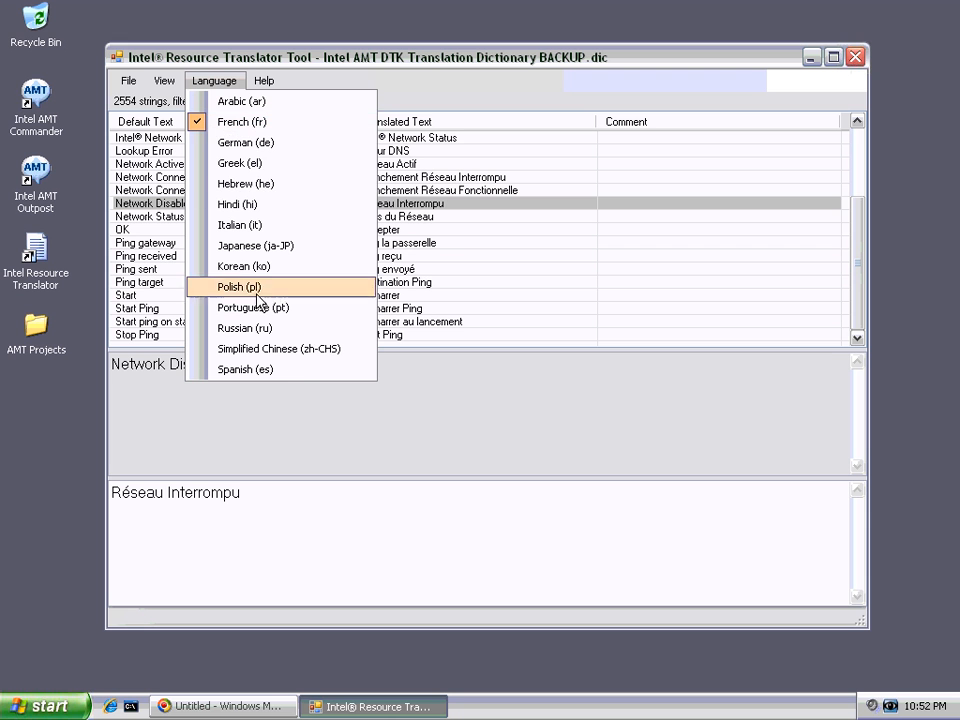
click(424, 269)
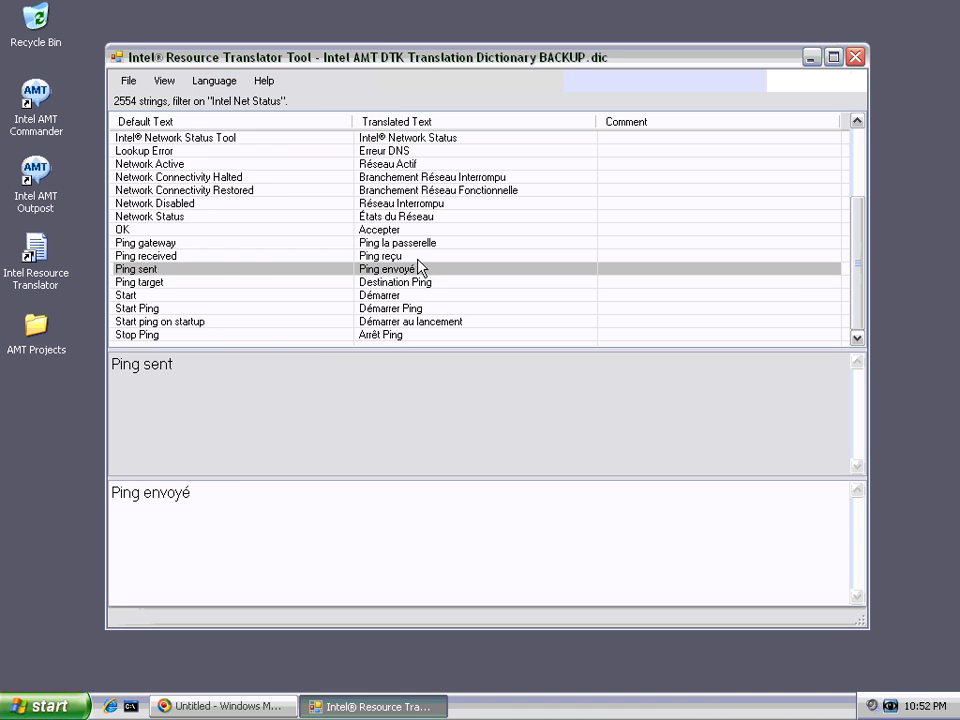
click(221, 86)
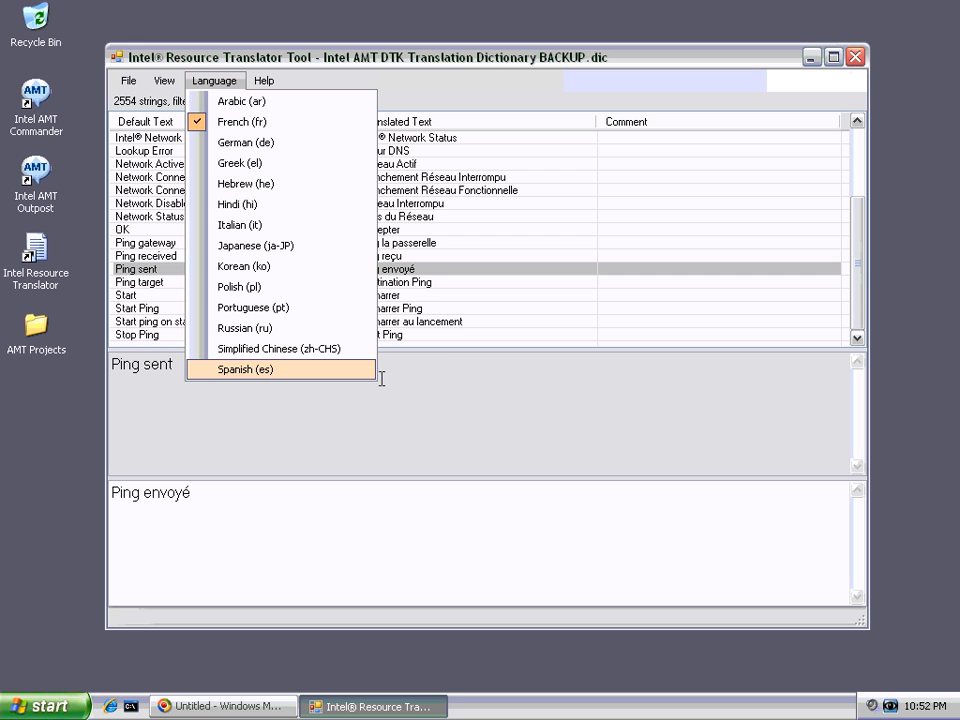
click(445, 362)
click(421, 229)
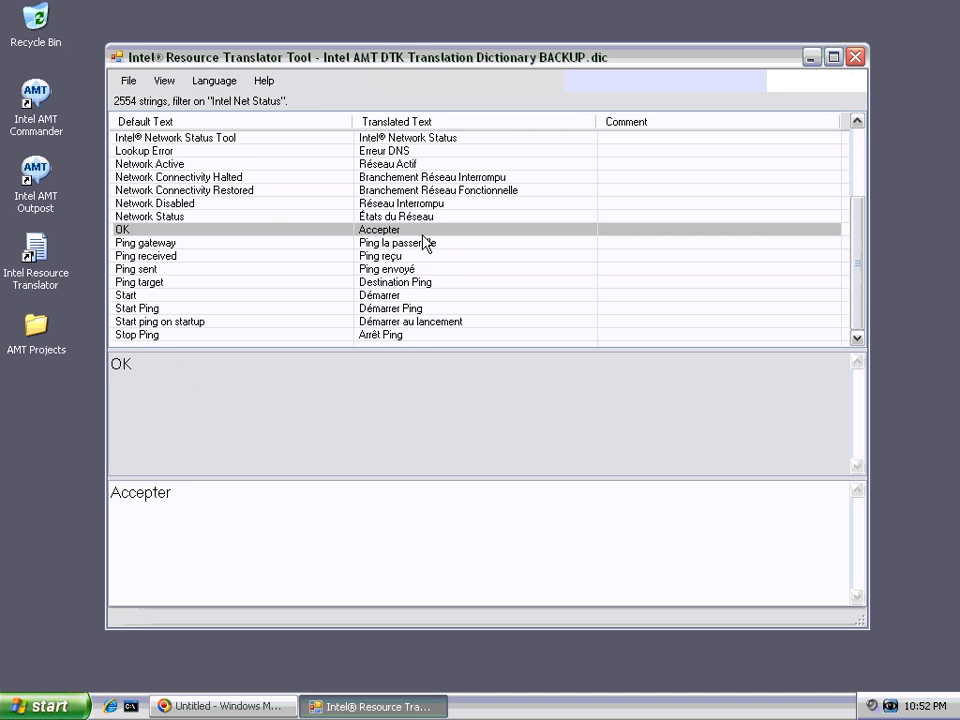
Step: Change the string location filter to show only the Intel AMT Defender strings
click(168, 82)
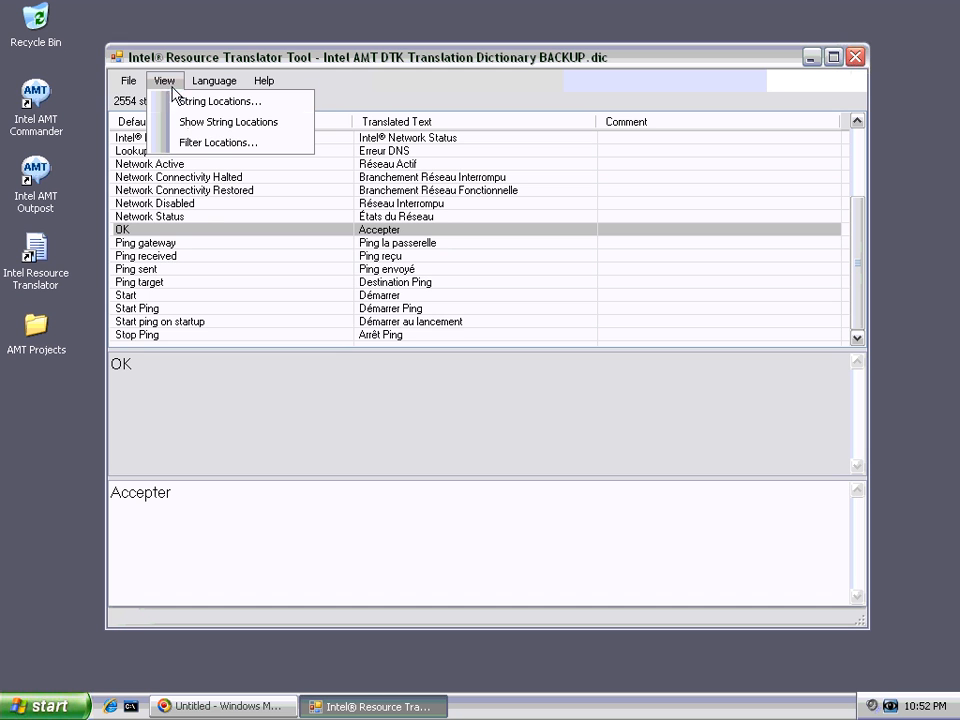
click(203, 143)
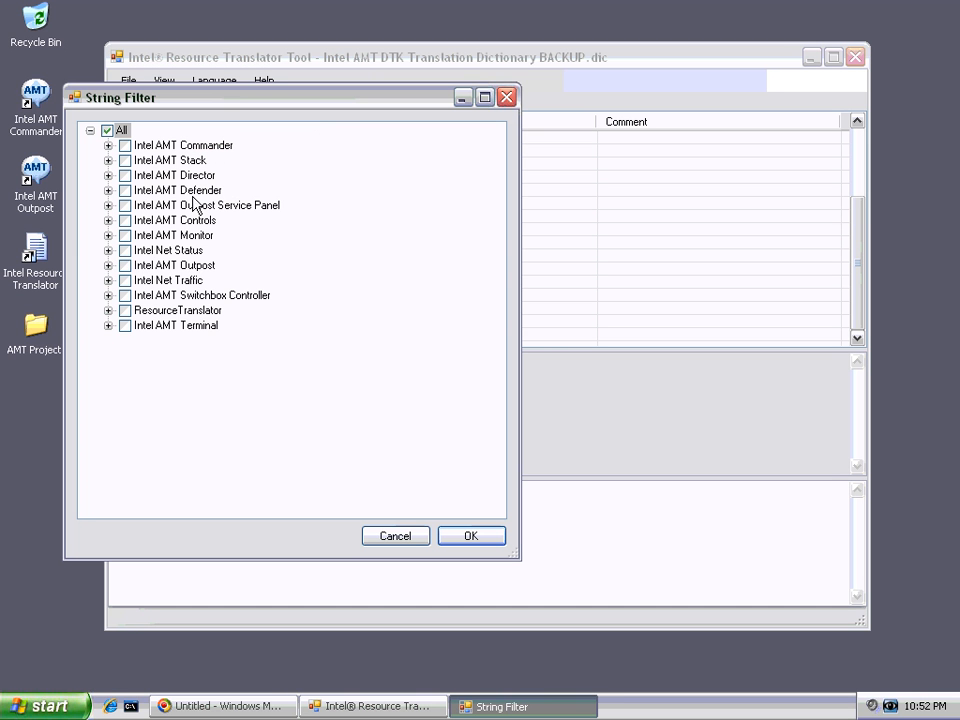
click(108, 250)
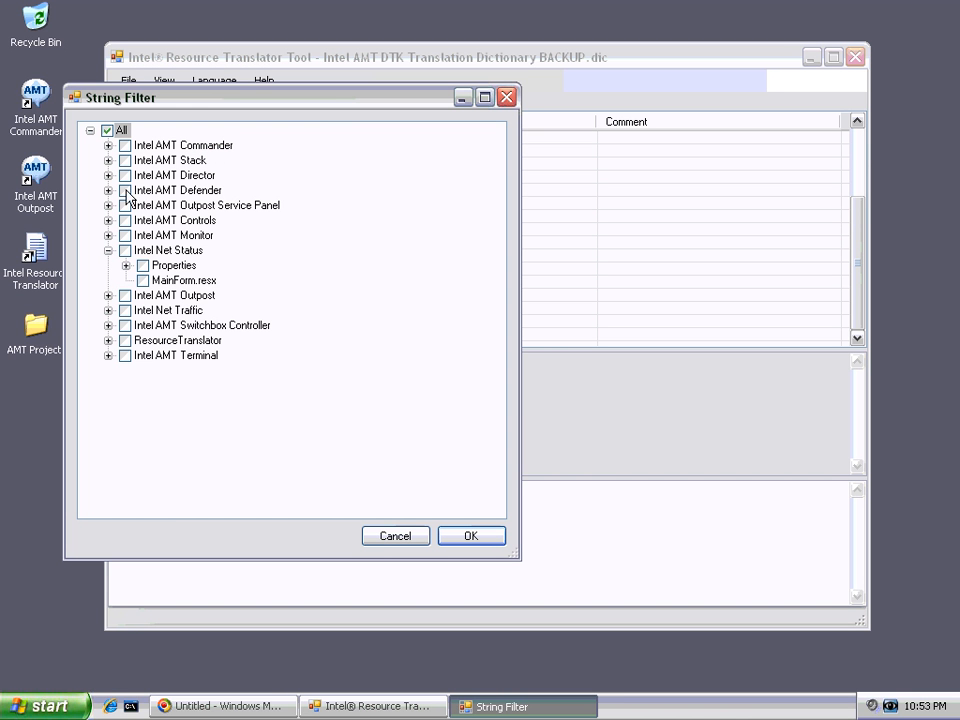
click(108, 190)
click(125, 190)
click(471, 536)
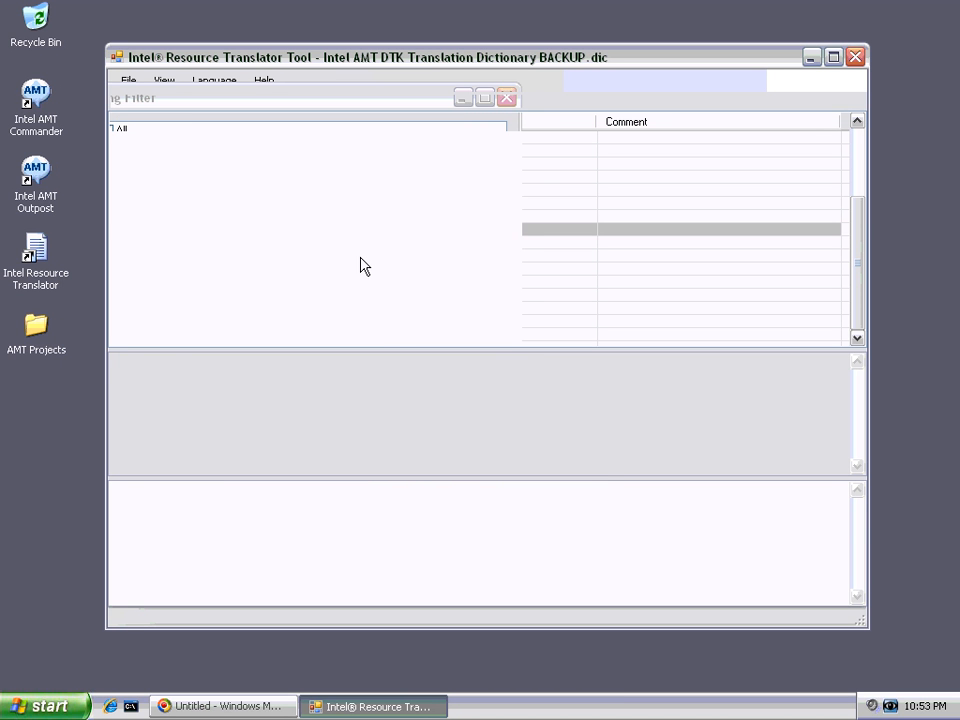
Step: Look through the Intel AMT Defender strings to check their French translations and comments
click(330, 192)
scroll(315, 211, down, 20)
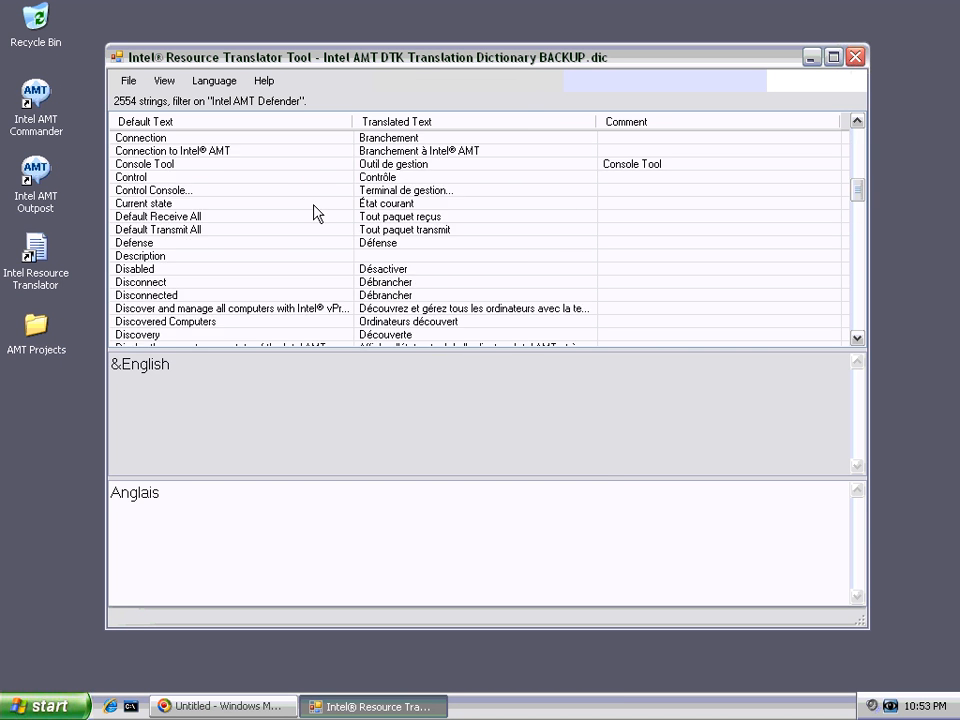
scroll(315, 211, up, 20)
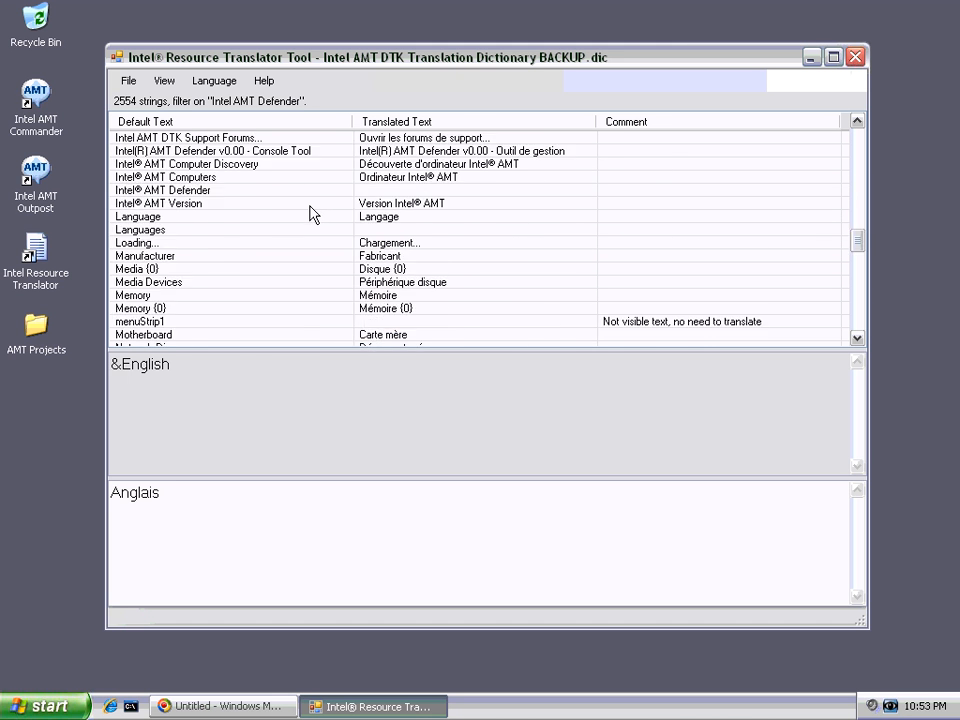
scroll(314, 211, up, 2)
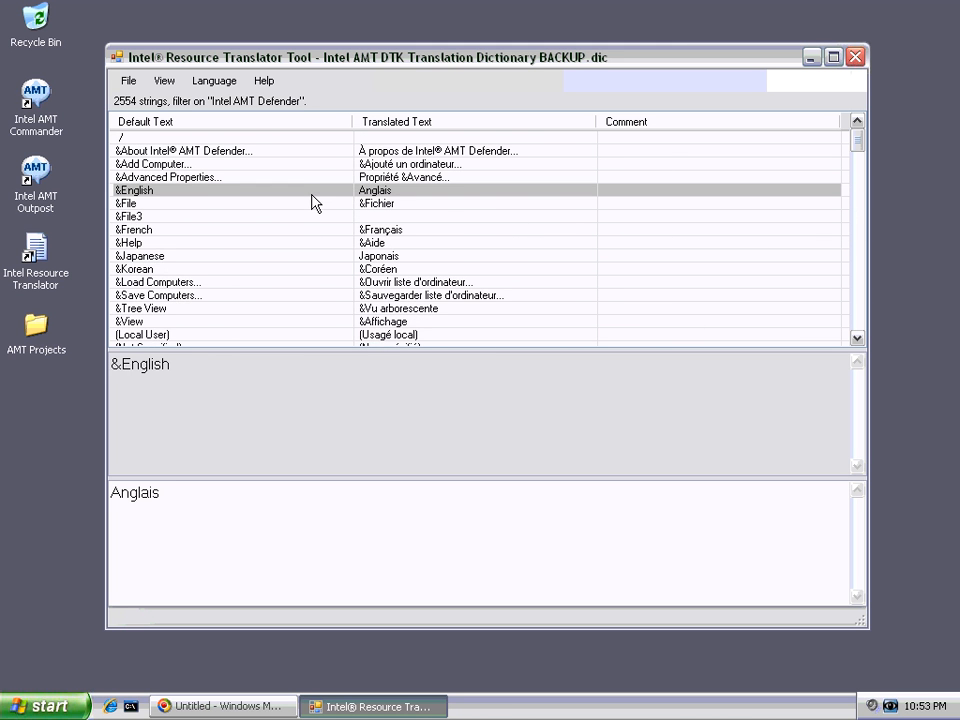
scroll(315, 203, down, 10)
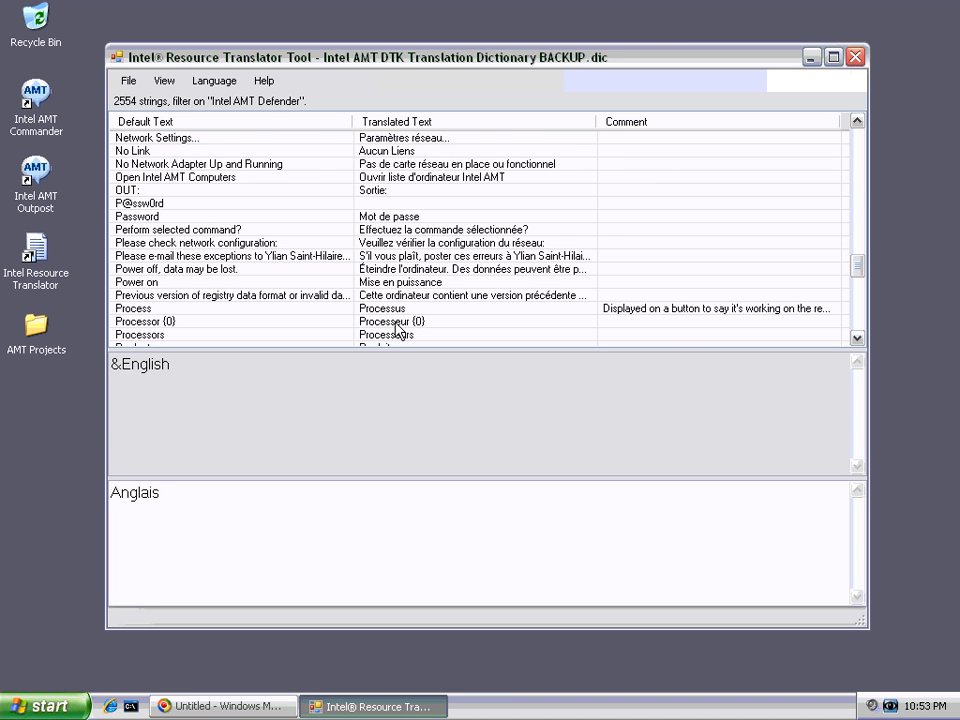
scroll(385, 332, down, 7)
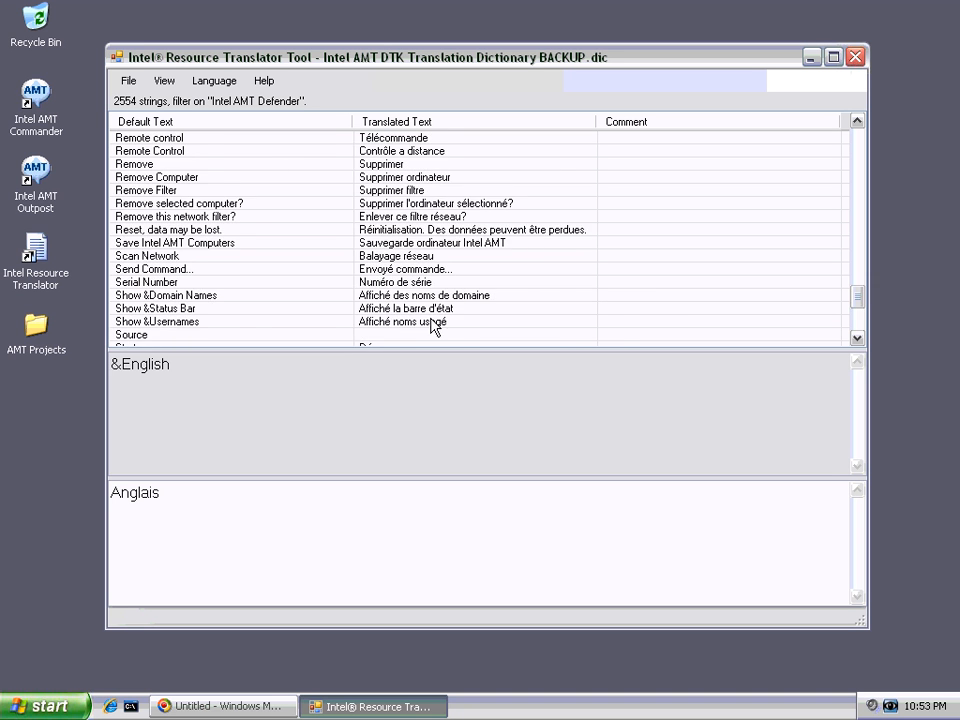
Step: Check the remaining Intel AMT Defender strings through the final "XML Files" entry, including their French translations and comments
scroll(432, 328, down, 5)
scroll(420, 285, up, 1)
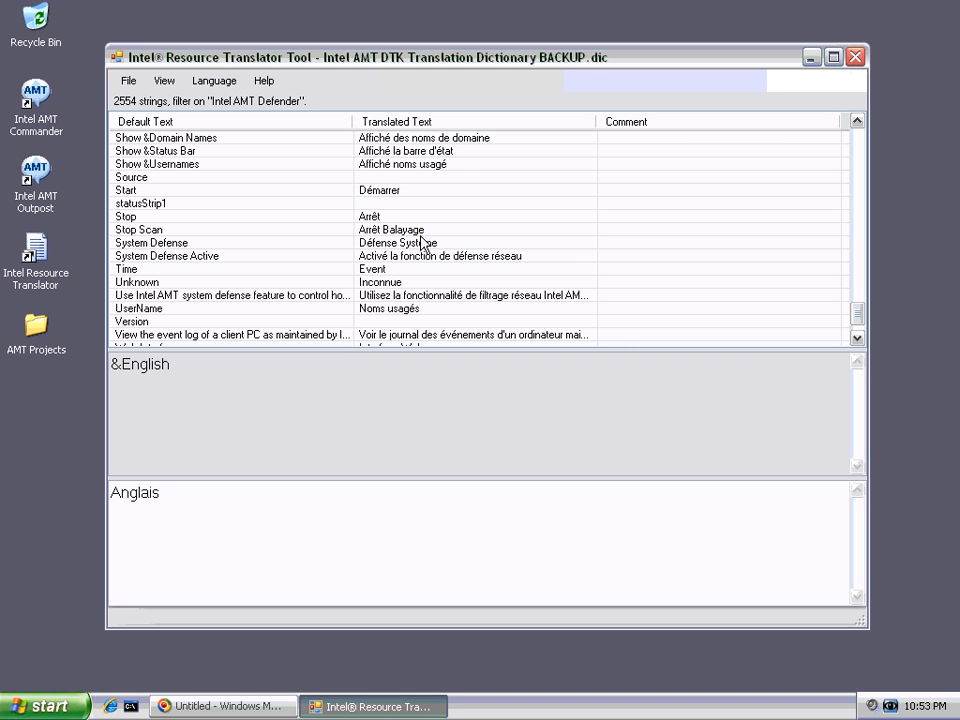
scroll(420, 272, down, 1)
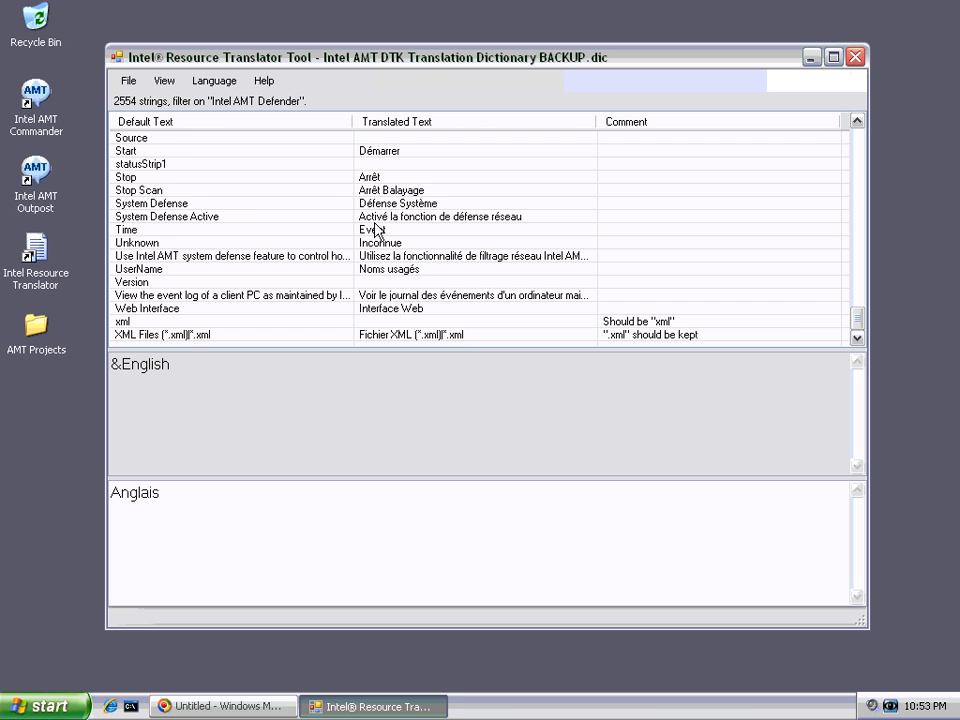
Step: Review the dictionary's import and export options for solution RESX files, text files and TMX files without running any of them
click(127, 80)
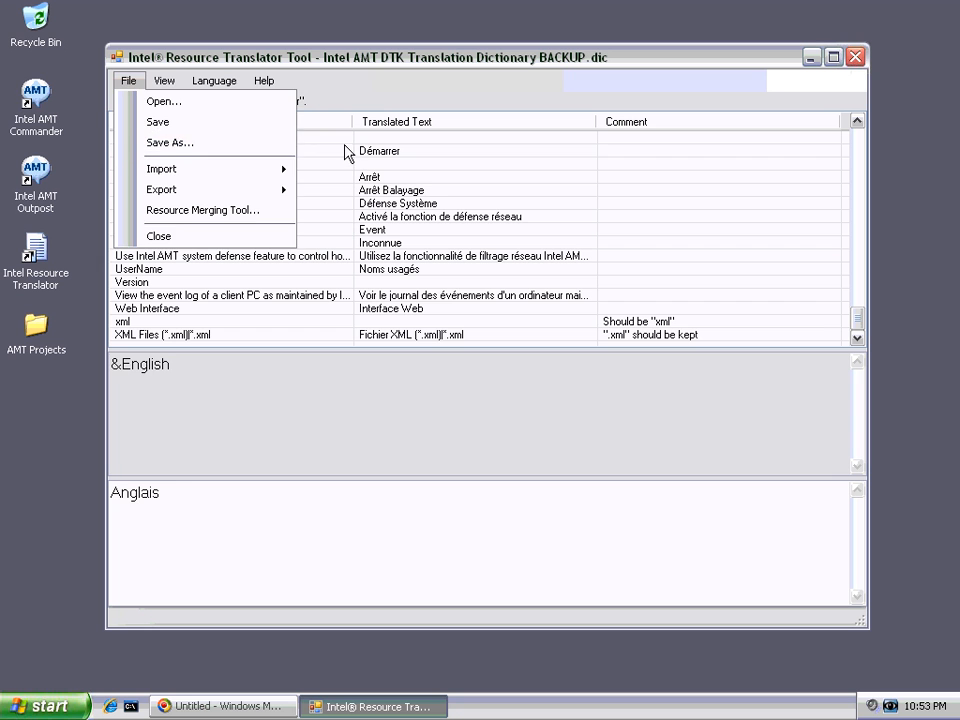
click(490, 151)
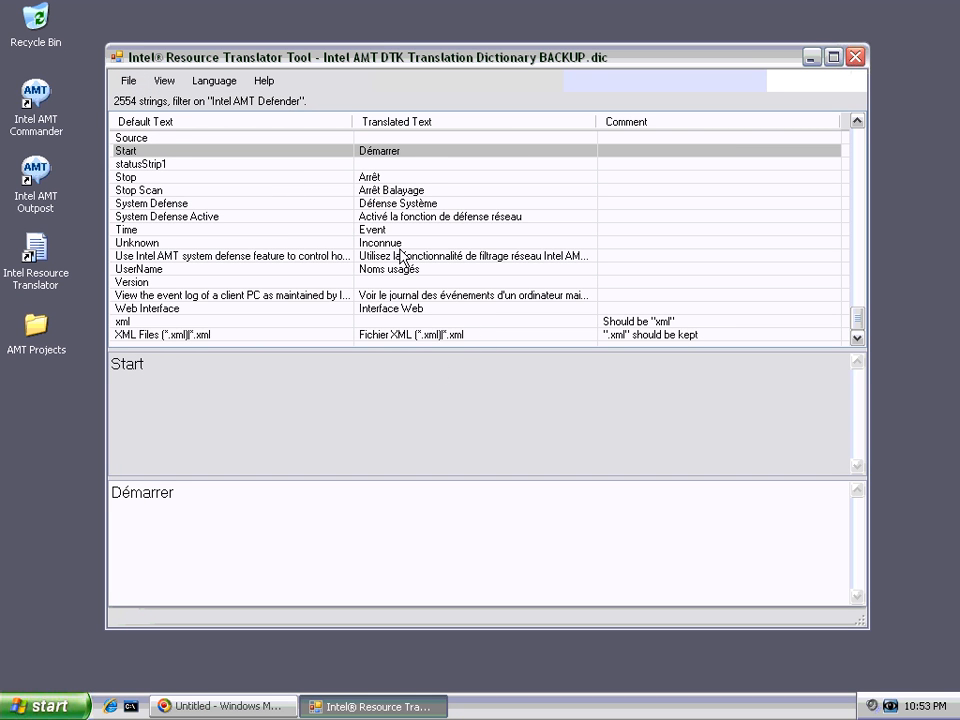
click(130, 80)
mouse_move(170, 170)
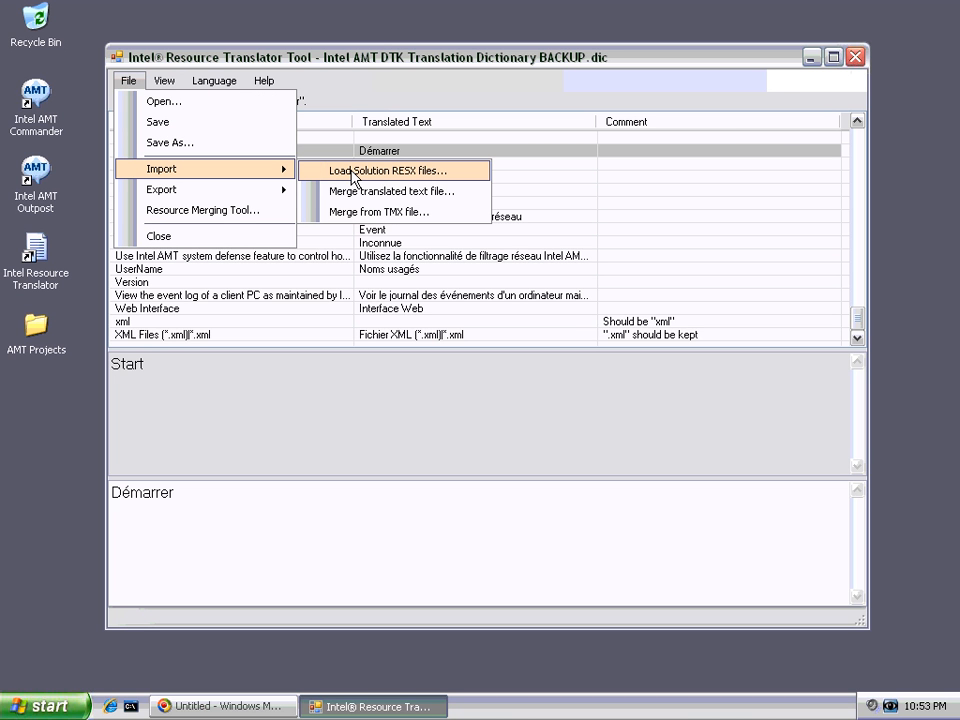
mouse_move(251, 191)
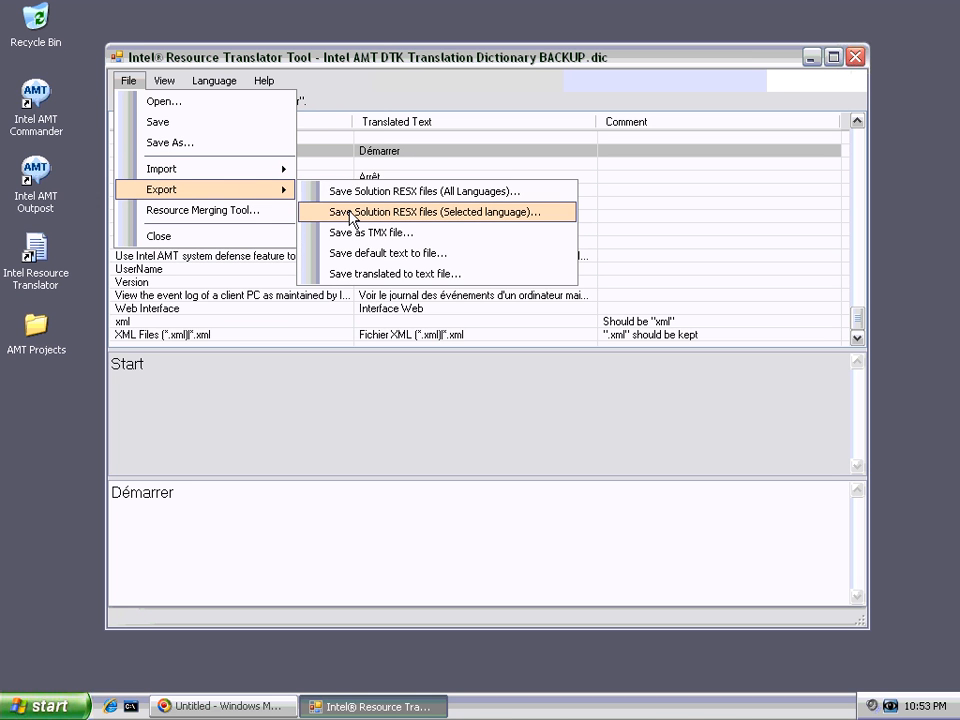
click(345, 157)
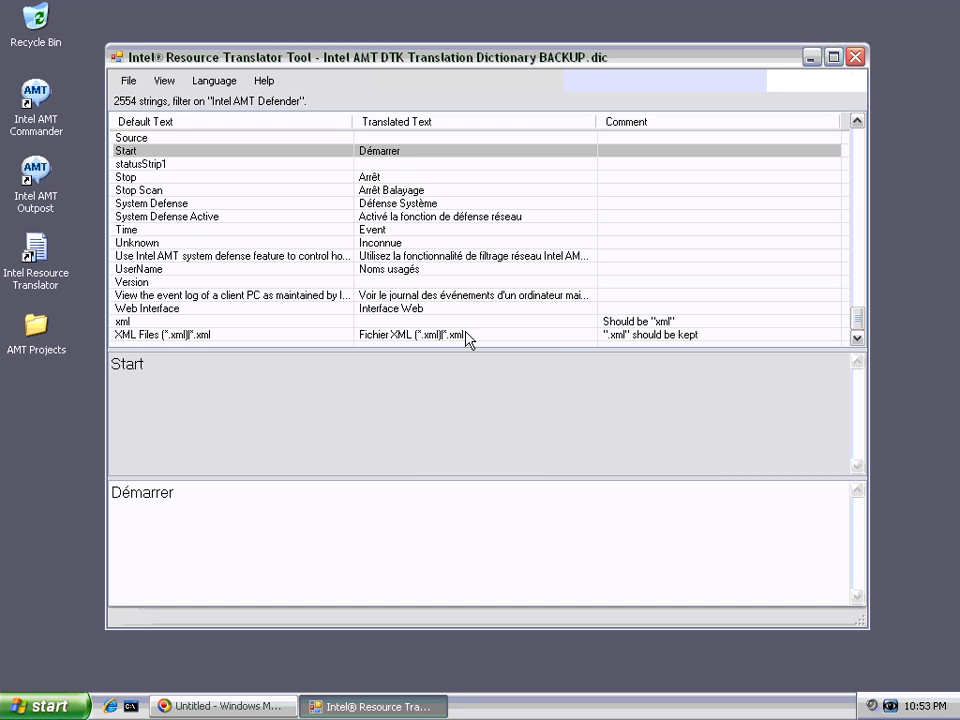
click(128, 80)
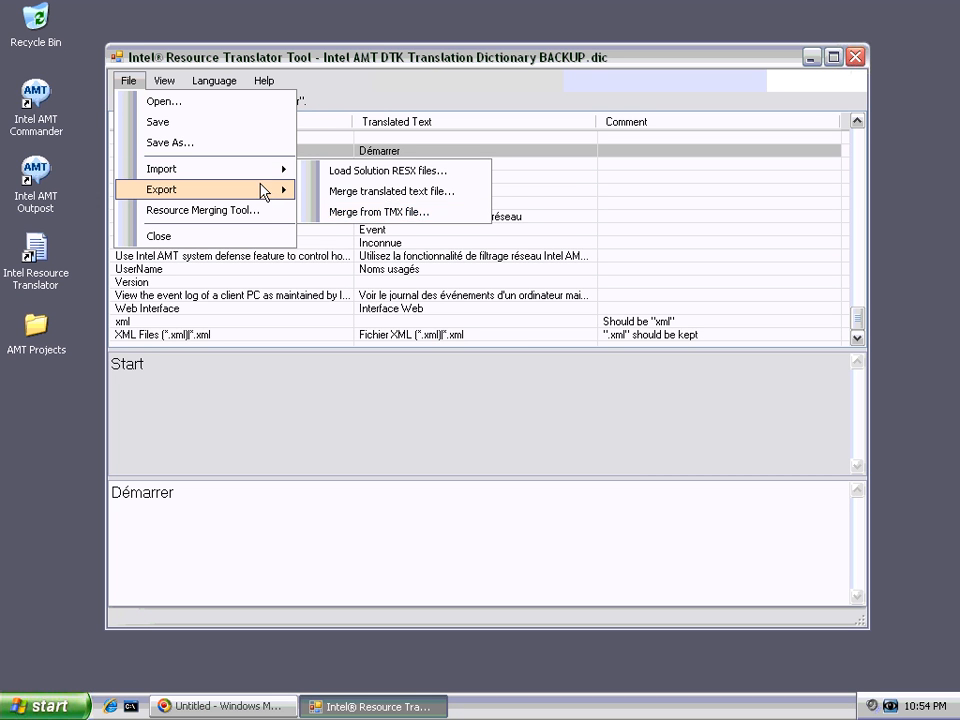
mouse_move(279, 196)
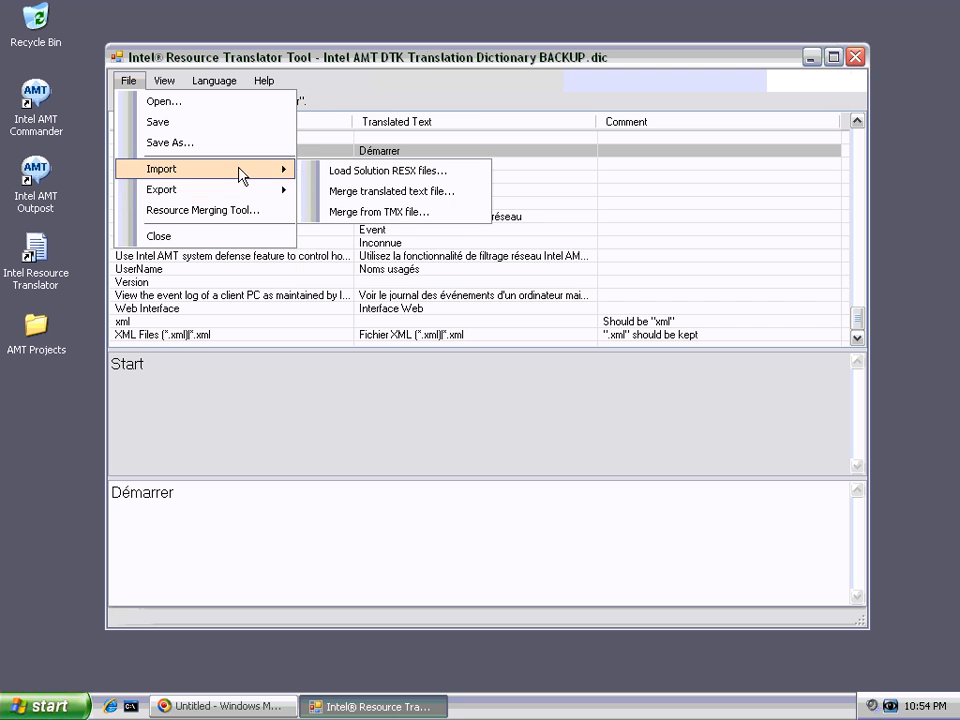
click(354, 103)
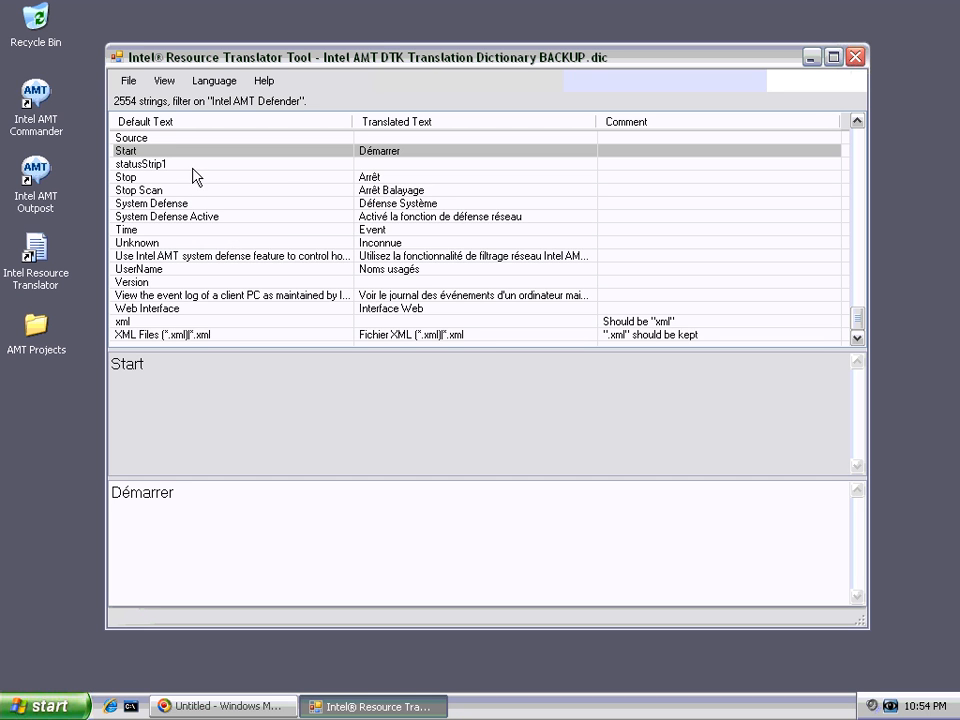
Step: Inspect the full French translations of "Time", "Unknown" and the string describing the Intel AMT system defense feature
click(301, 233)
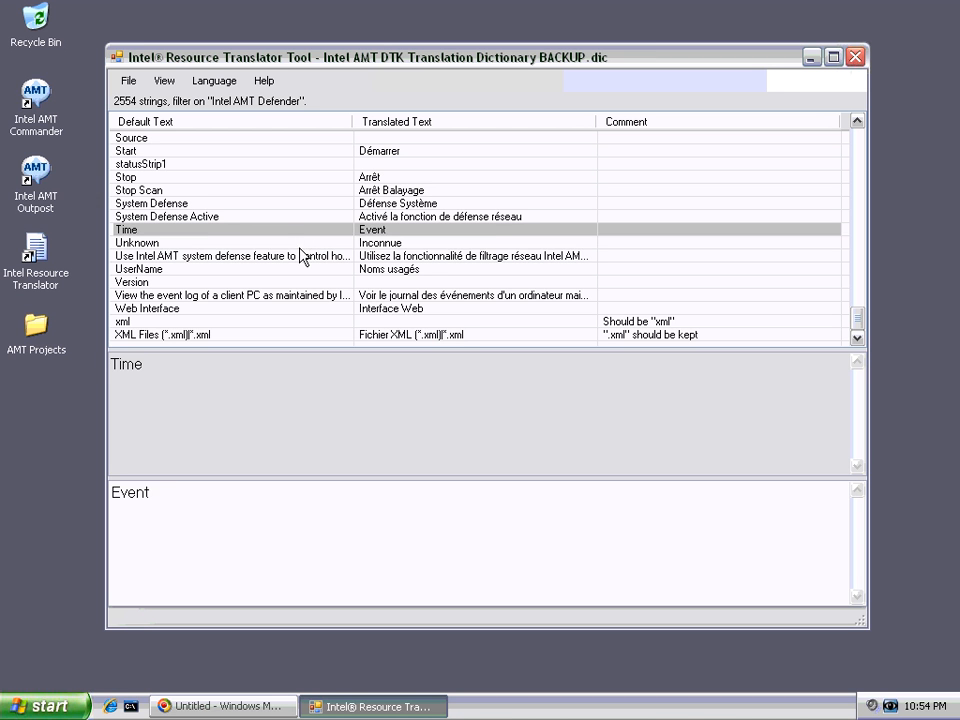
click(301, 243)
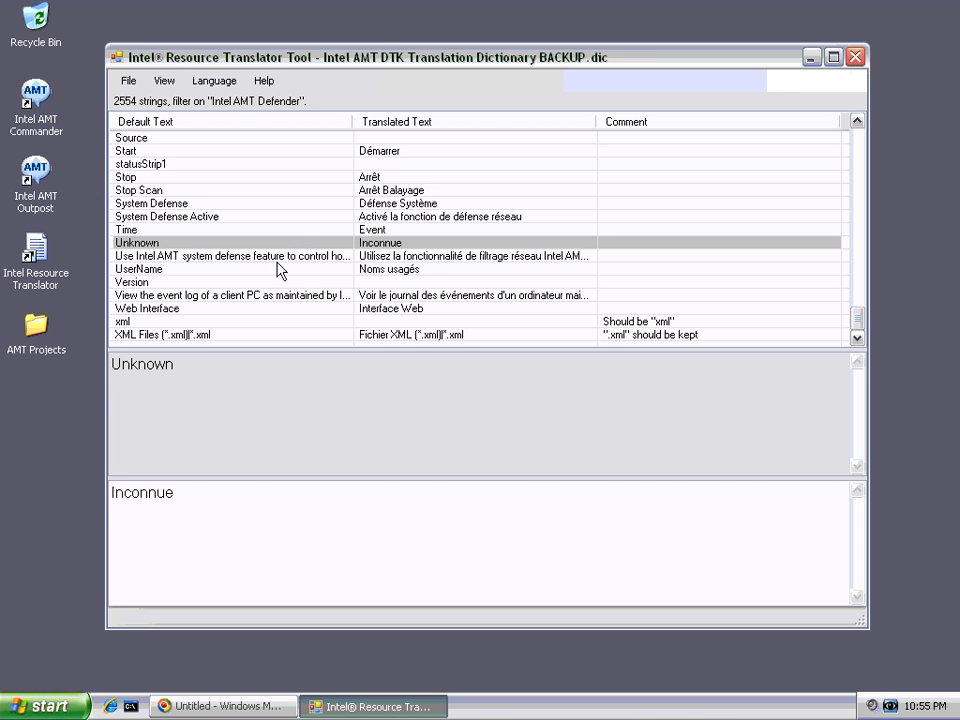
click(279, 258)
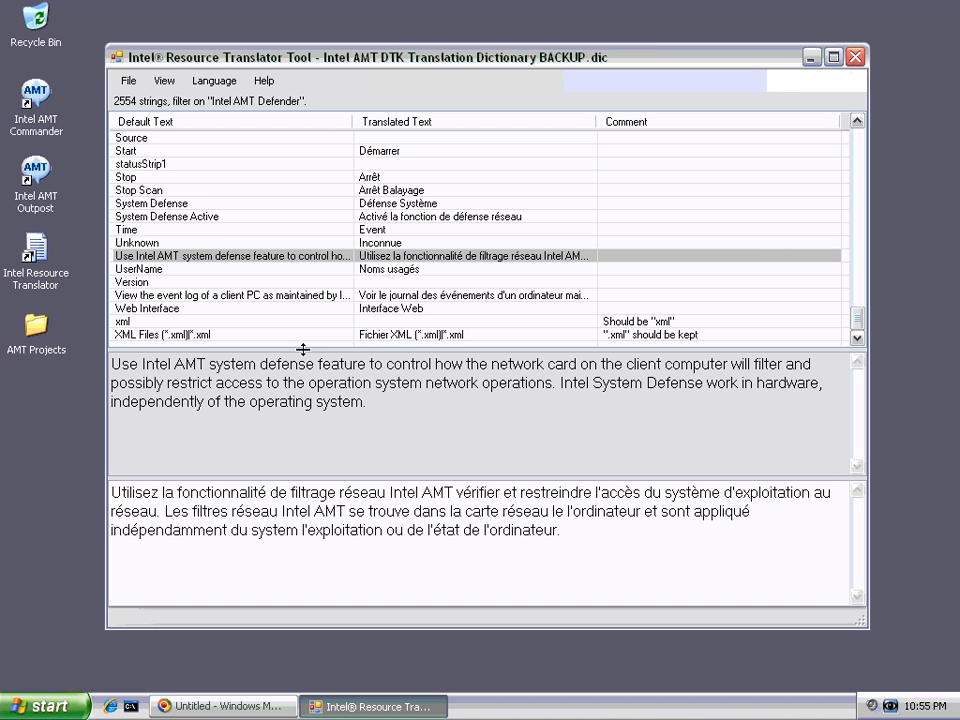